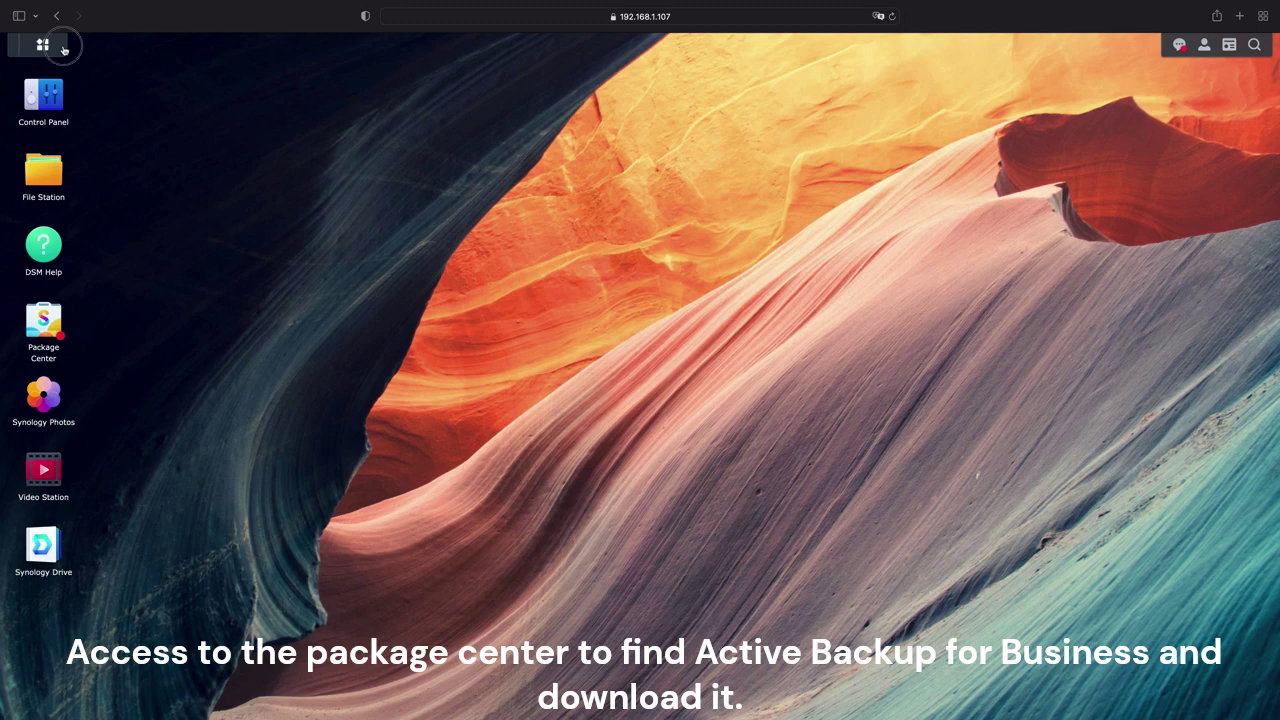
Launch Active Backup for Business from Package Center, minimise Package Center, and show the protected PC devices
click(45, 43)
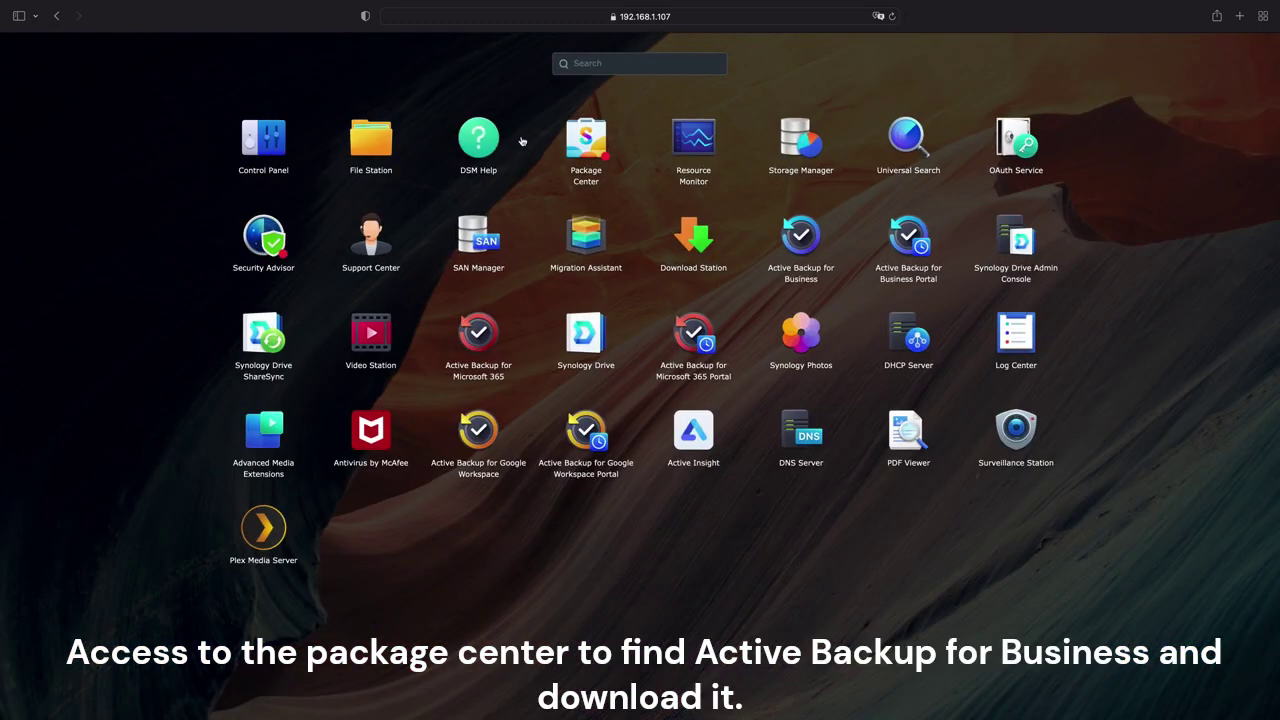
click(578, 134)
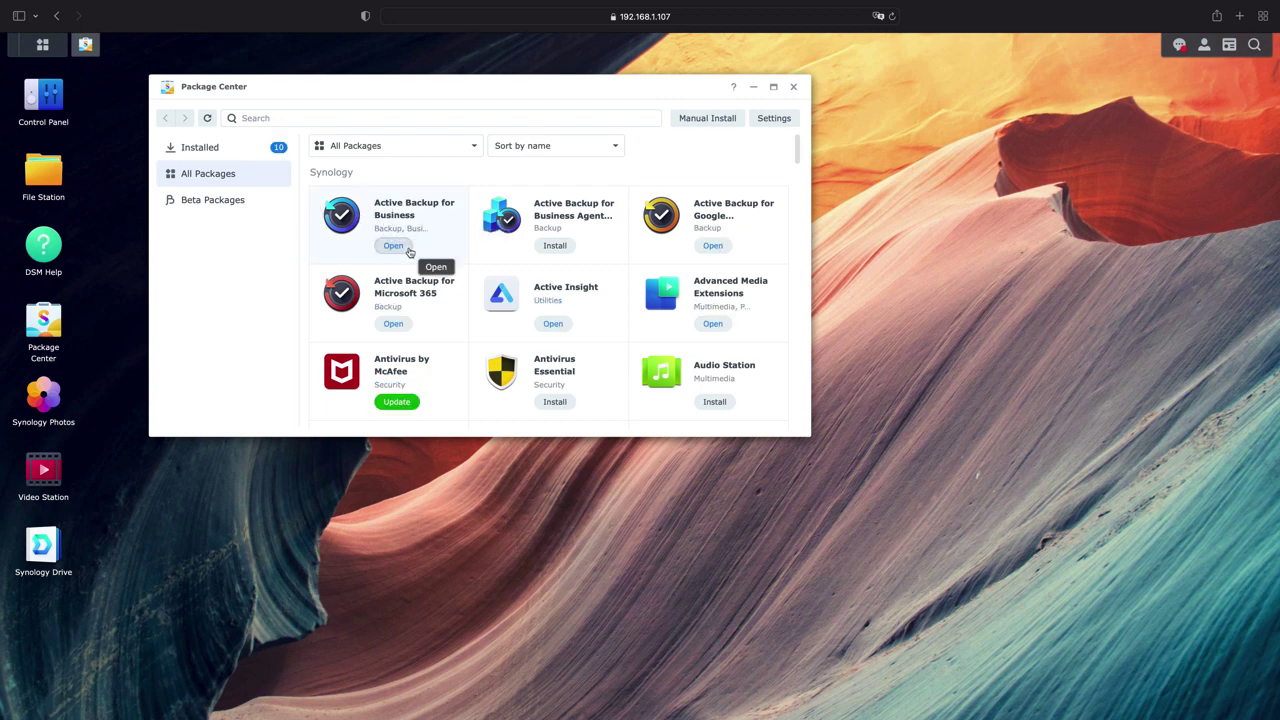
click(408, 251)
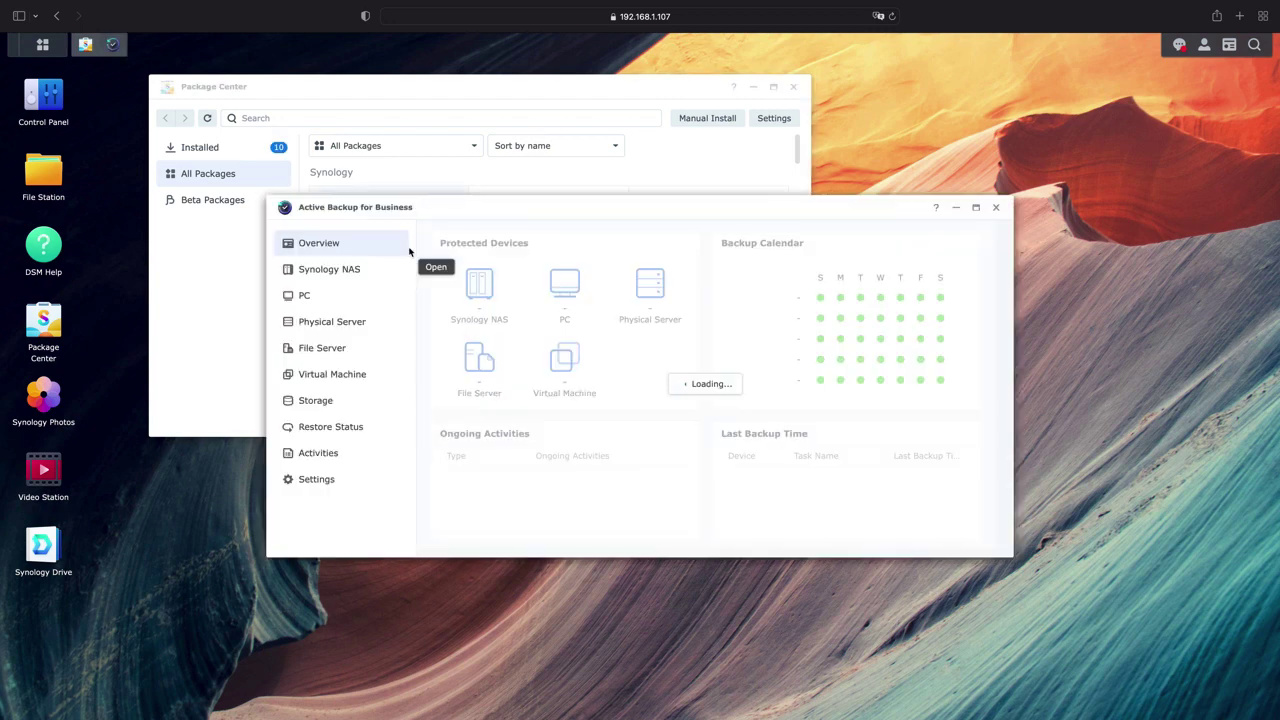
click(752, 88)
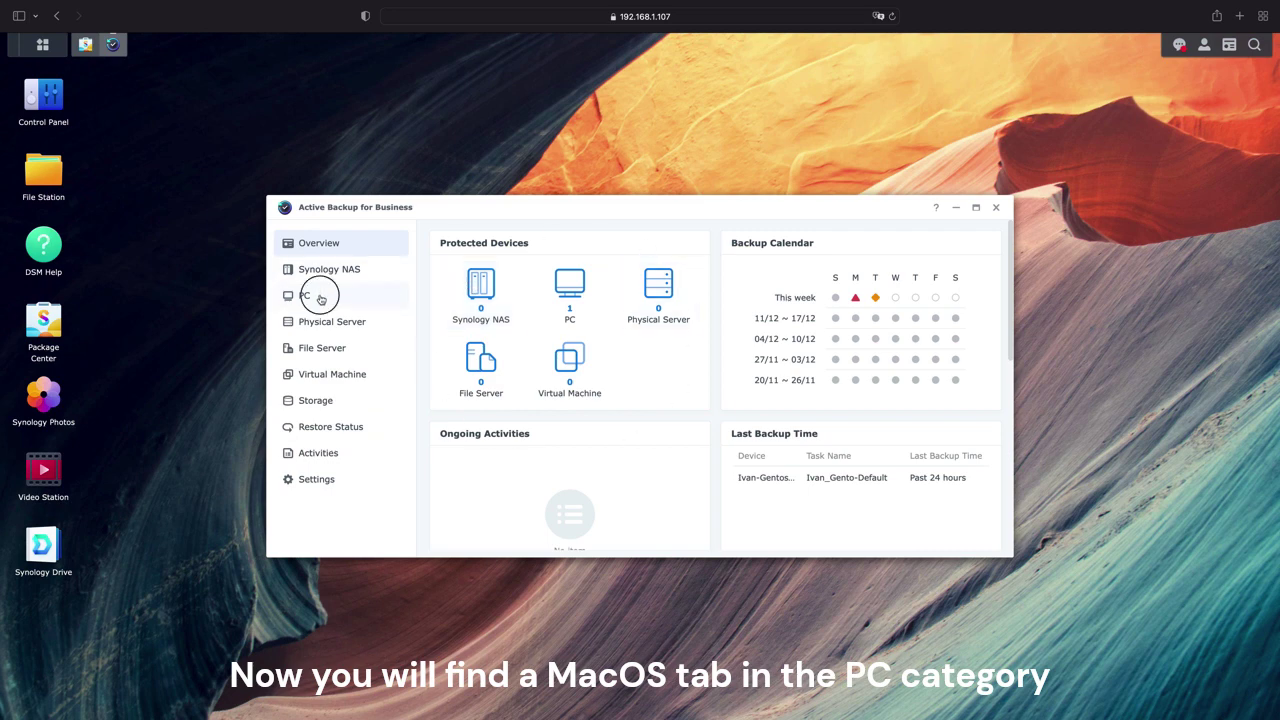
click(569, 285)
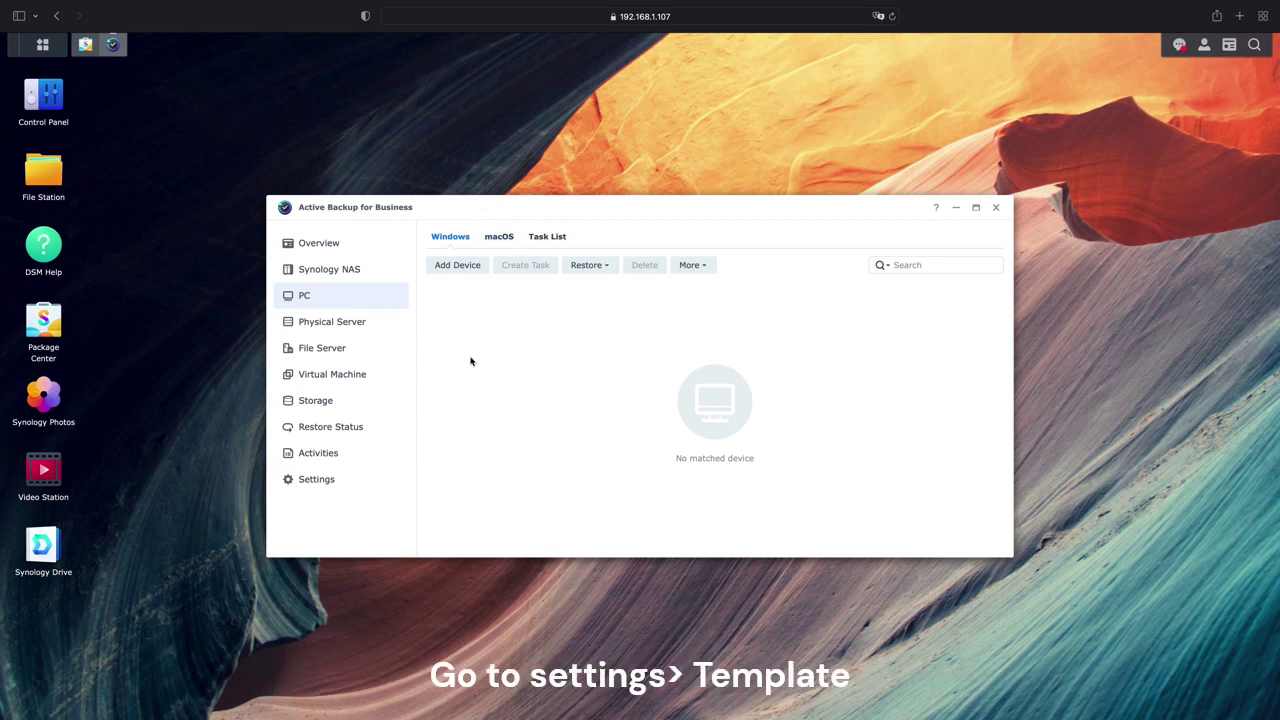
Open the default Mac backup template for editing in the Active Backup for Business settings
click(352, 484)
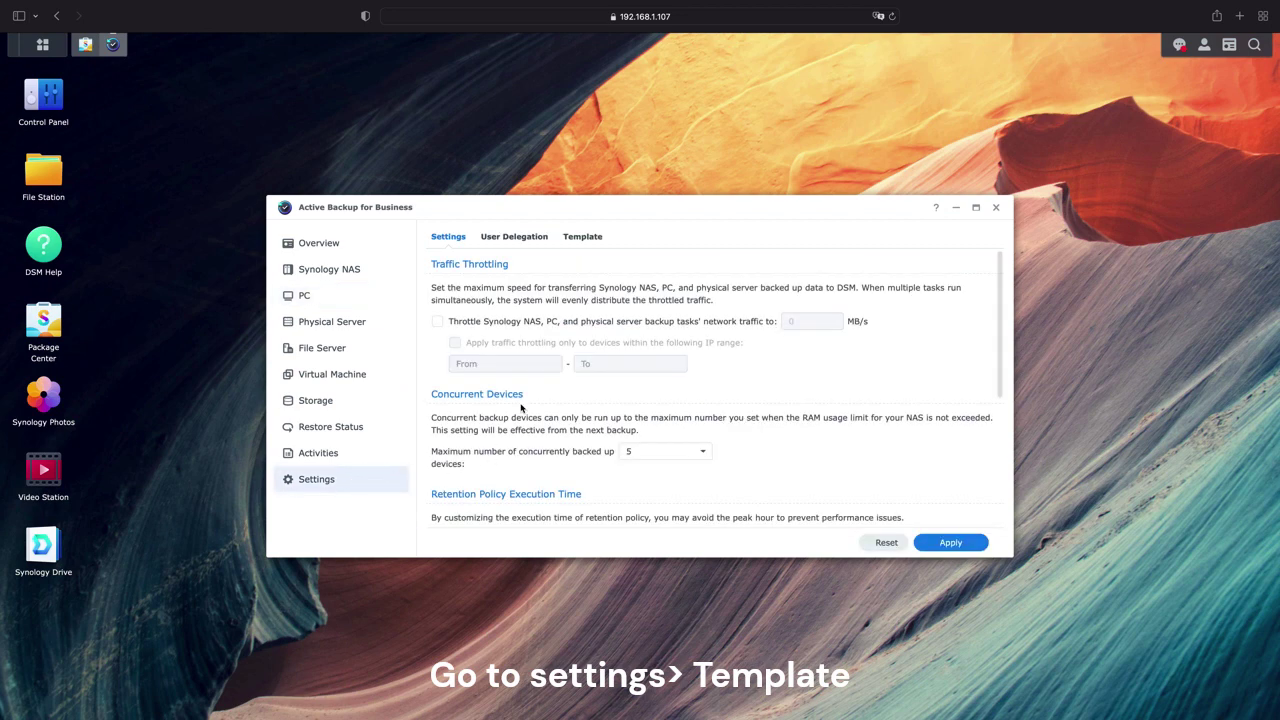
click(580, 239)
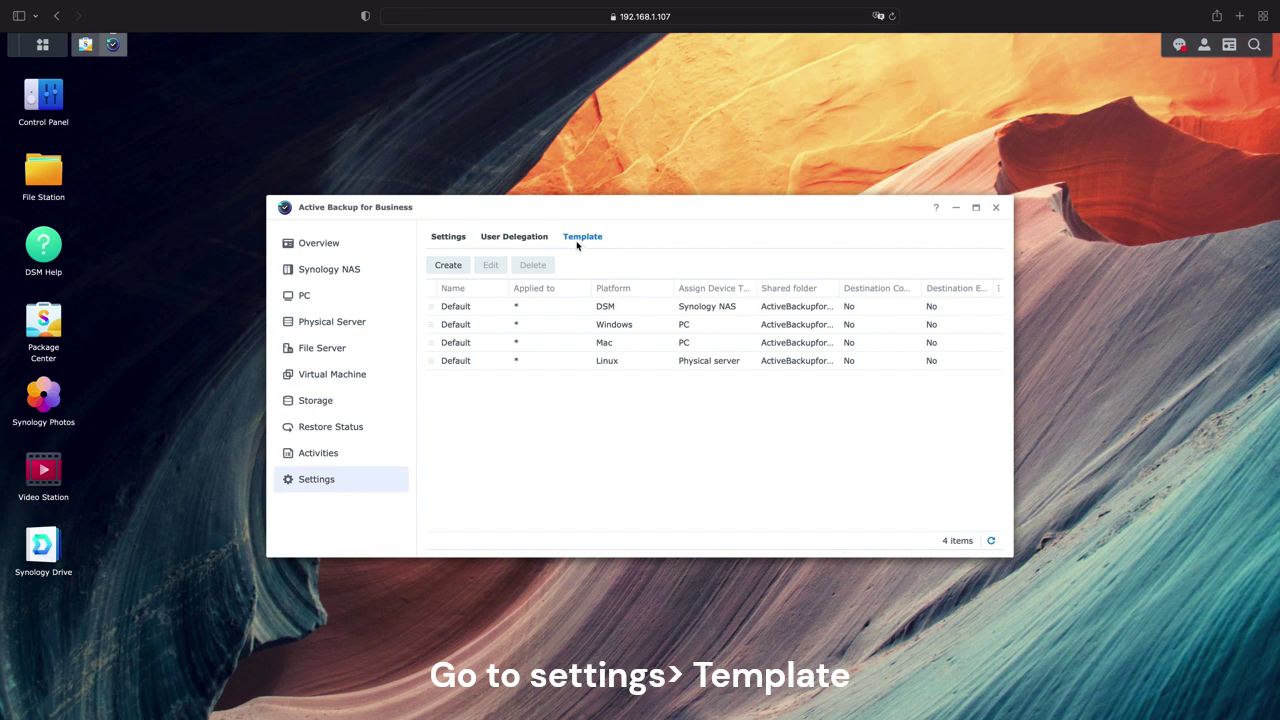
click(569, 344)
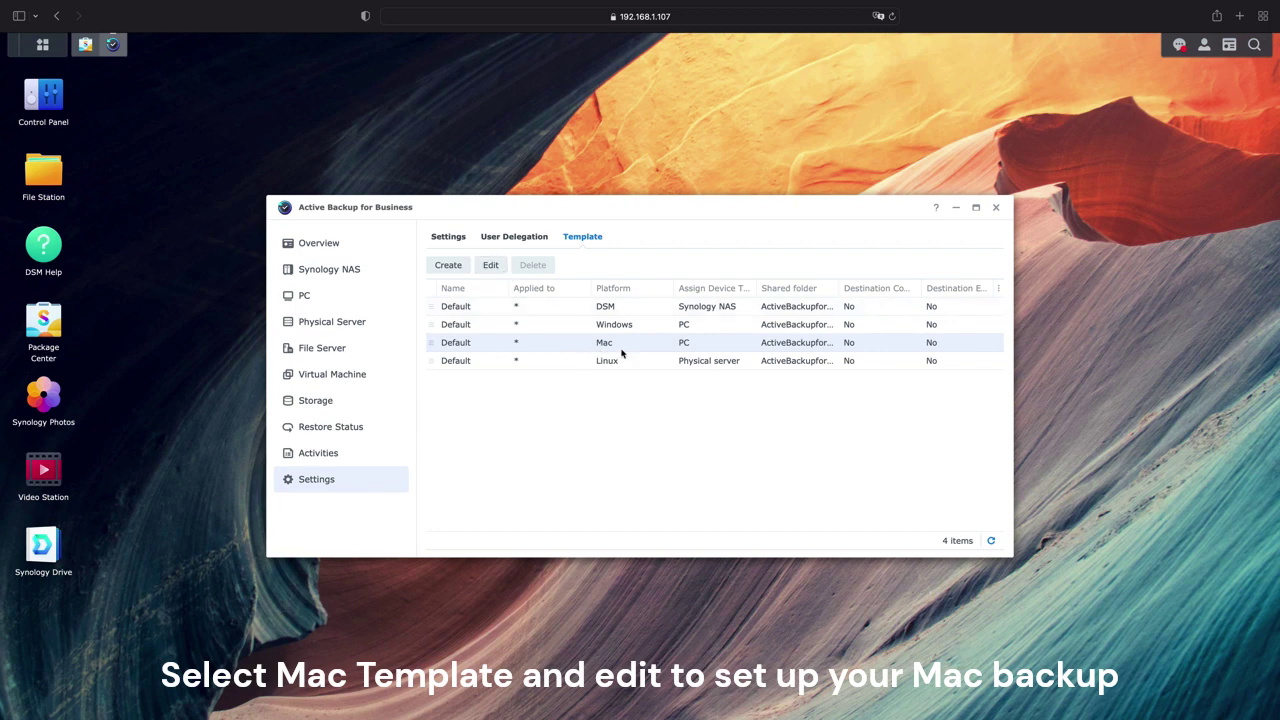
click(491, 271)
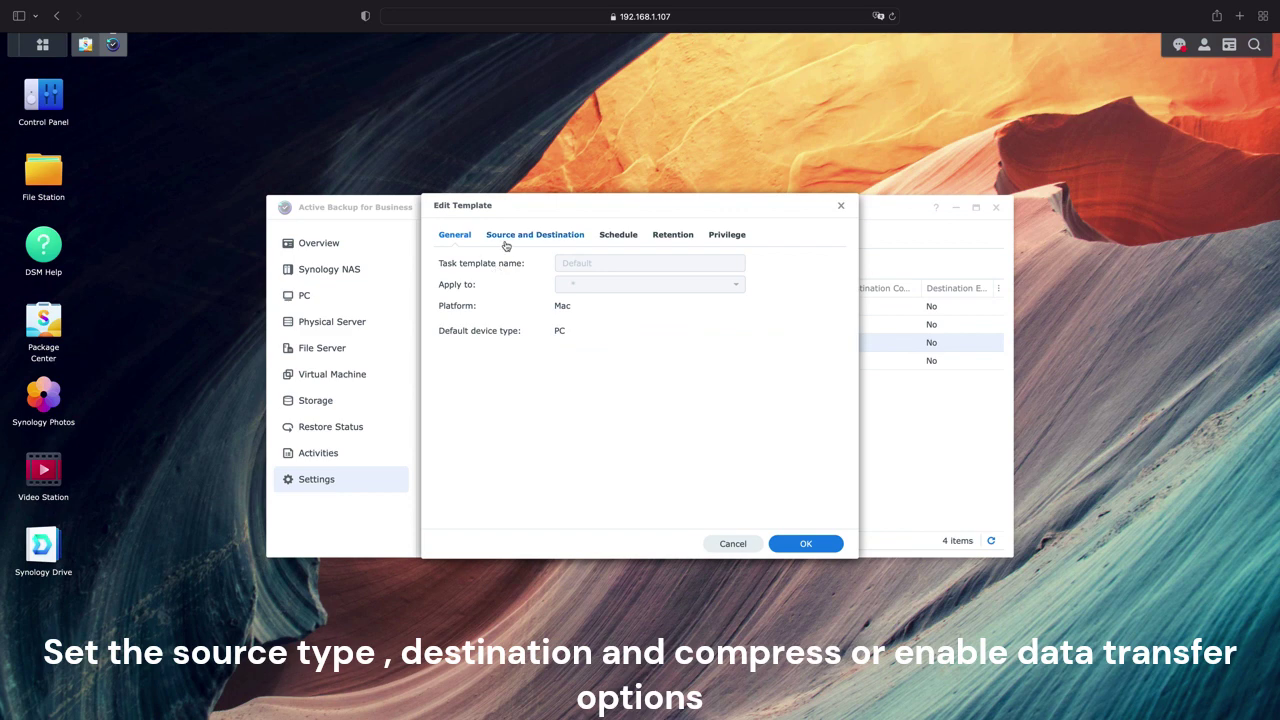
Review the Mac template's source and destination settings and the run-day options of its backup schedule
click(544, 246)
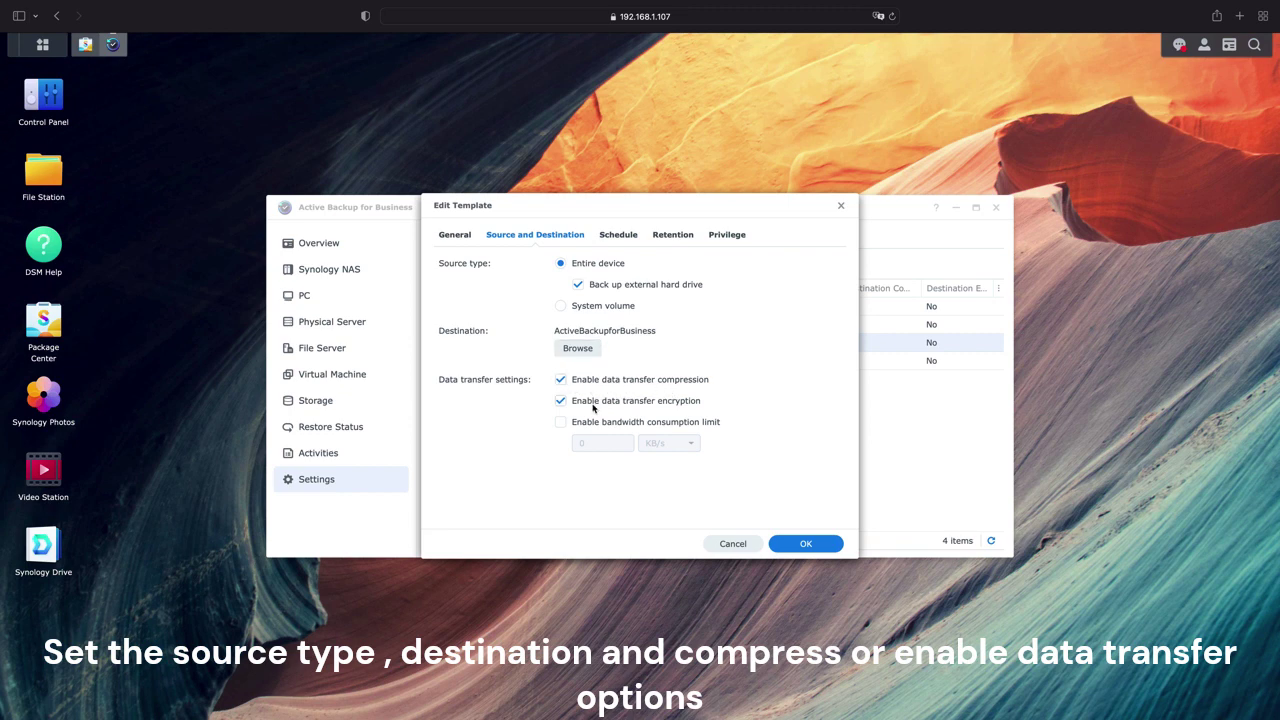
click(604, 237)
click(628, 350)
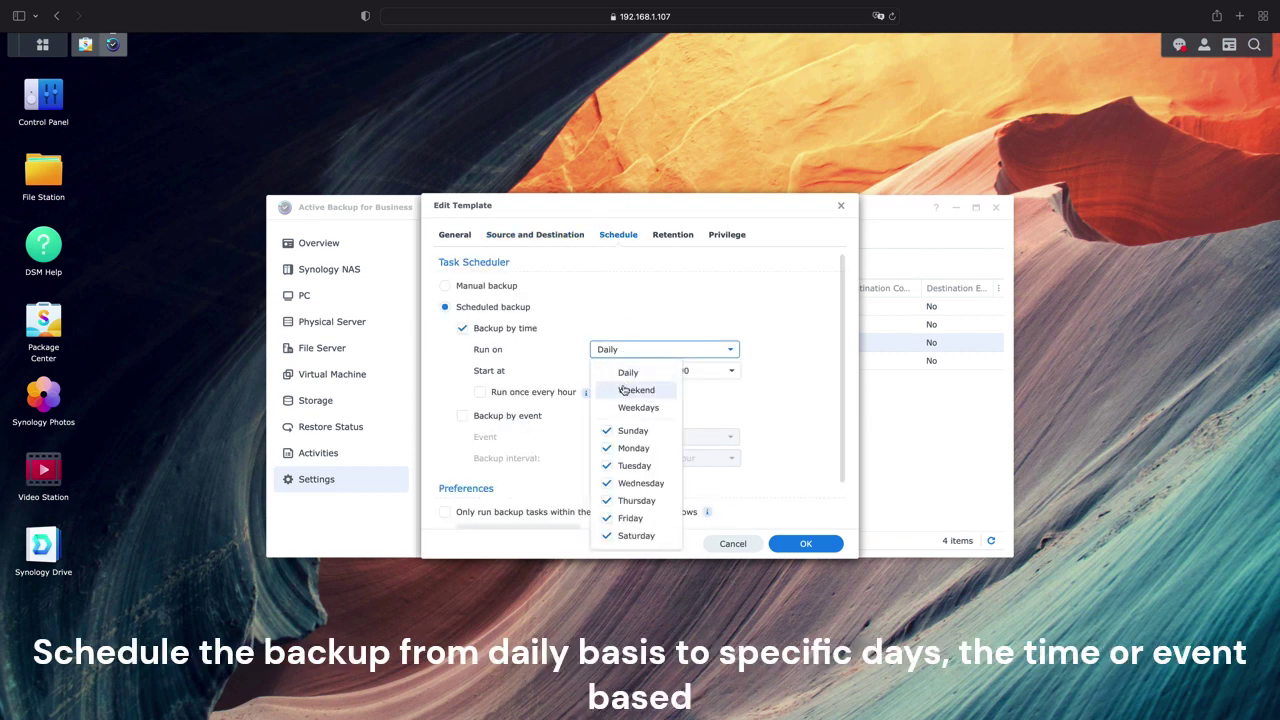
click(615, 438)
click(615, 438)
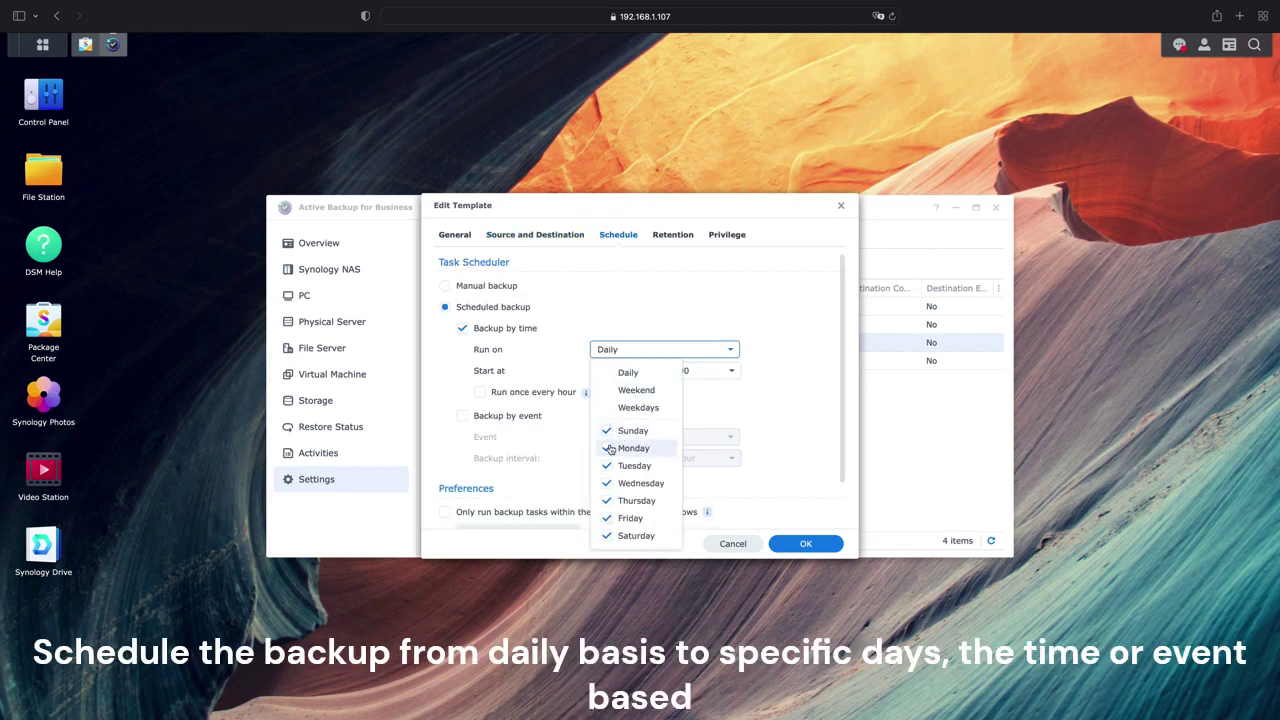
click(626, 305)
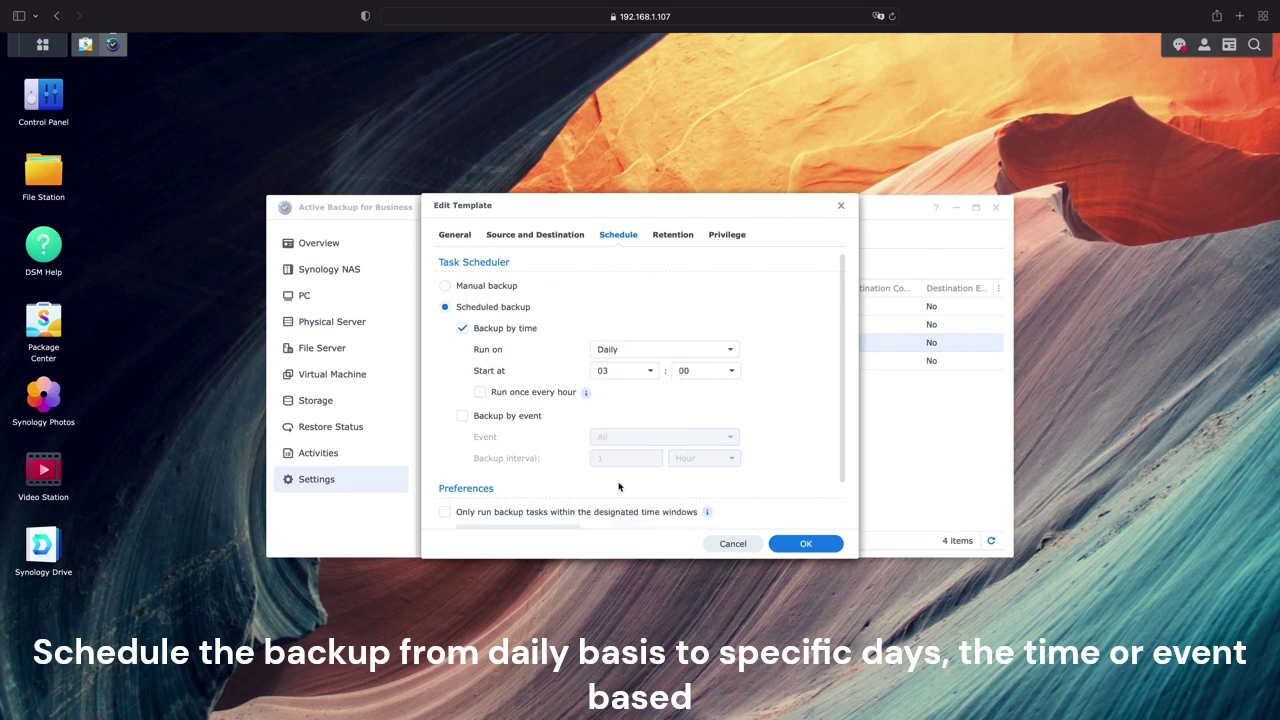
Set the Mac template's retention policy to keep the latest 3 versions and save the template
click(672, 234)
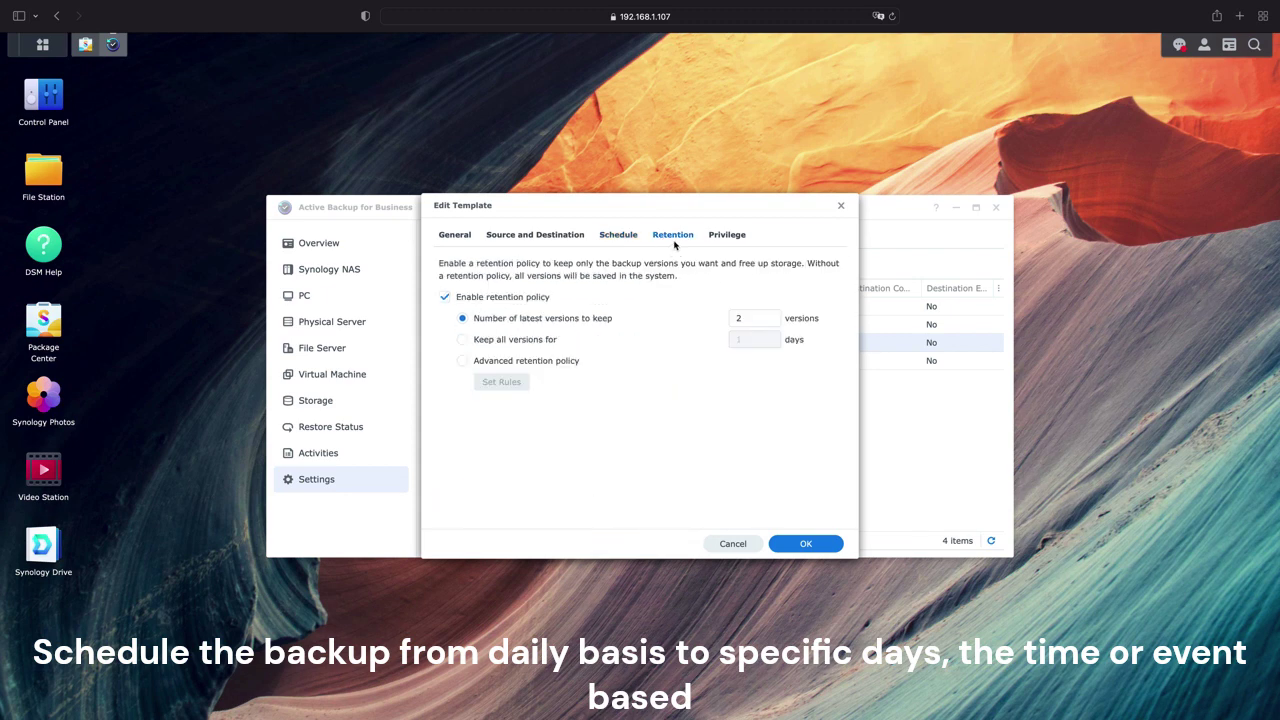
click(740, 317)
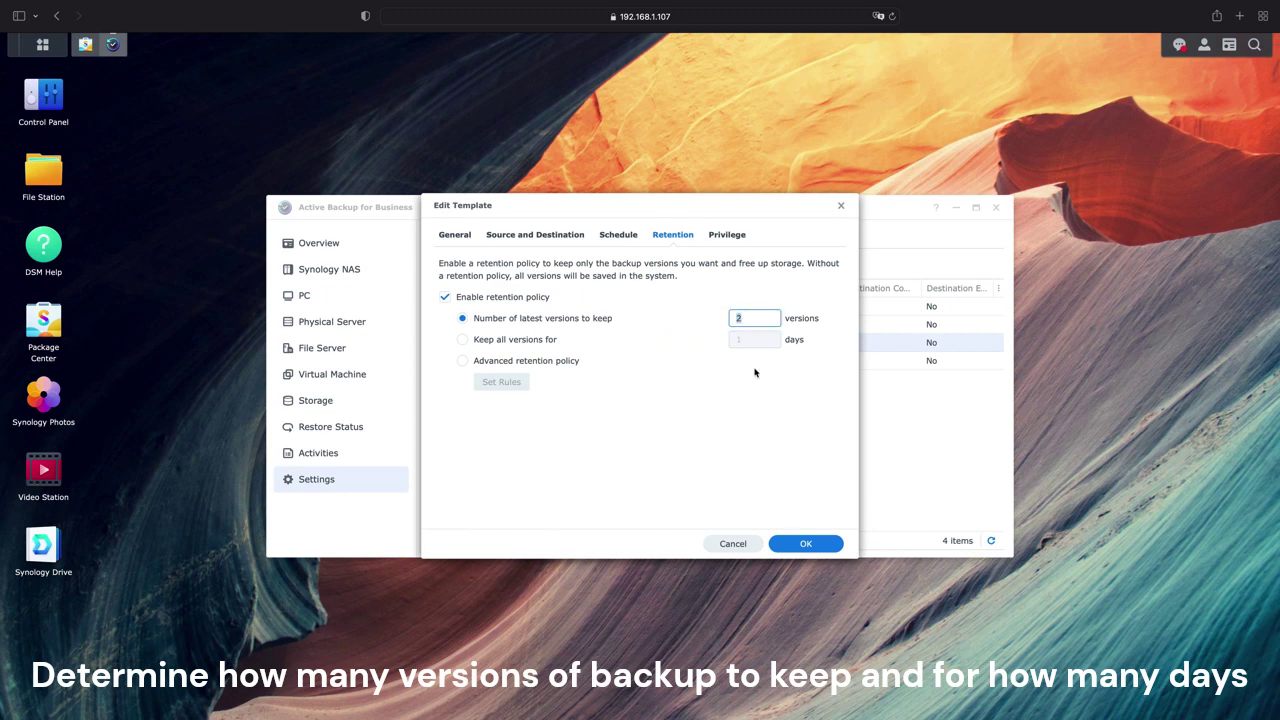
text(3)
click(804, 545)
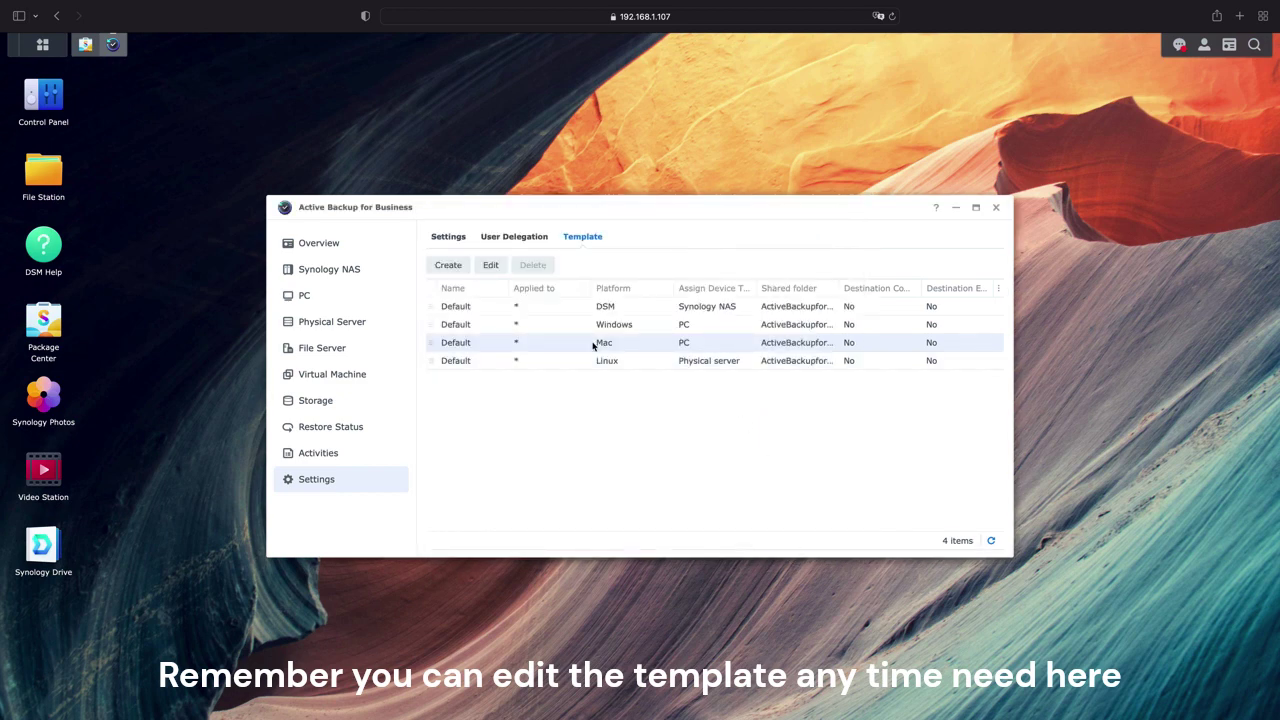
Return to the PC device list, take the browser out of full screen, and minimise it to reach the Mac desktop
click(327, 300)
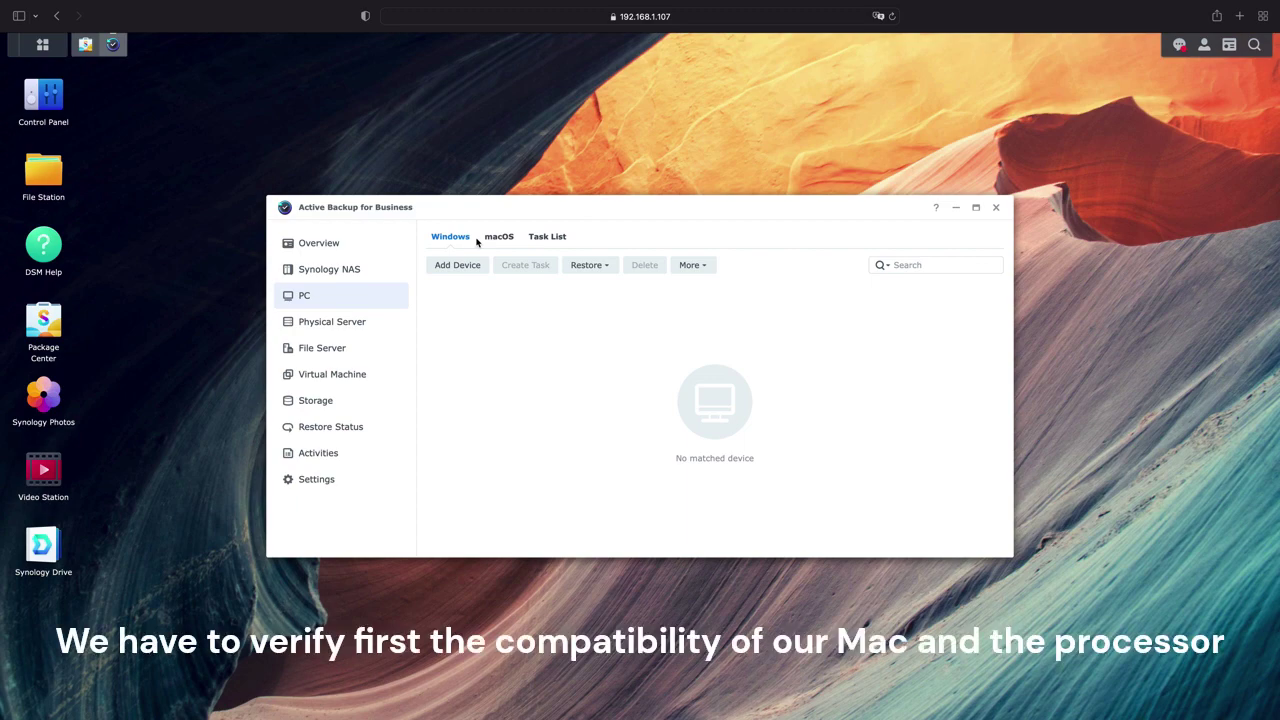
mouse_move(64, 5)
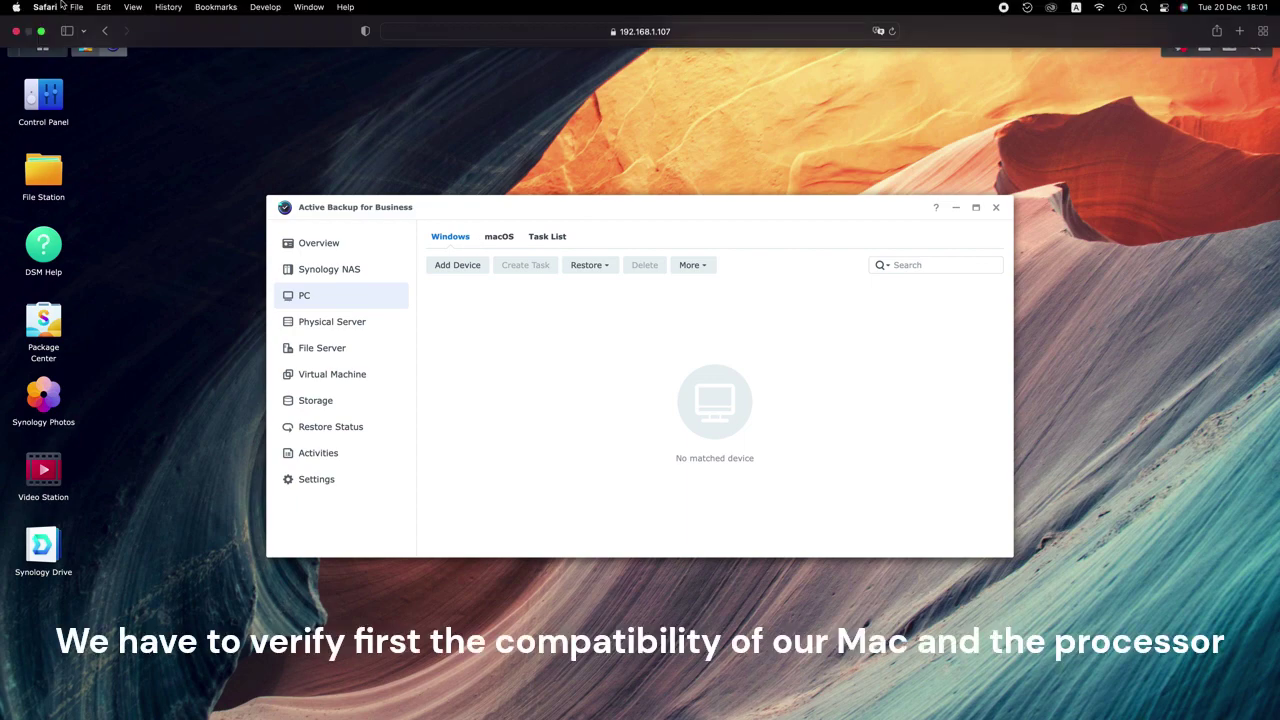
click(41, 32)
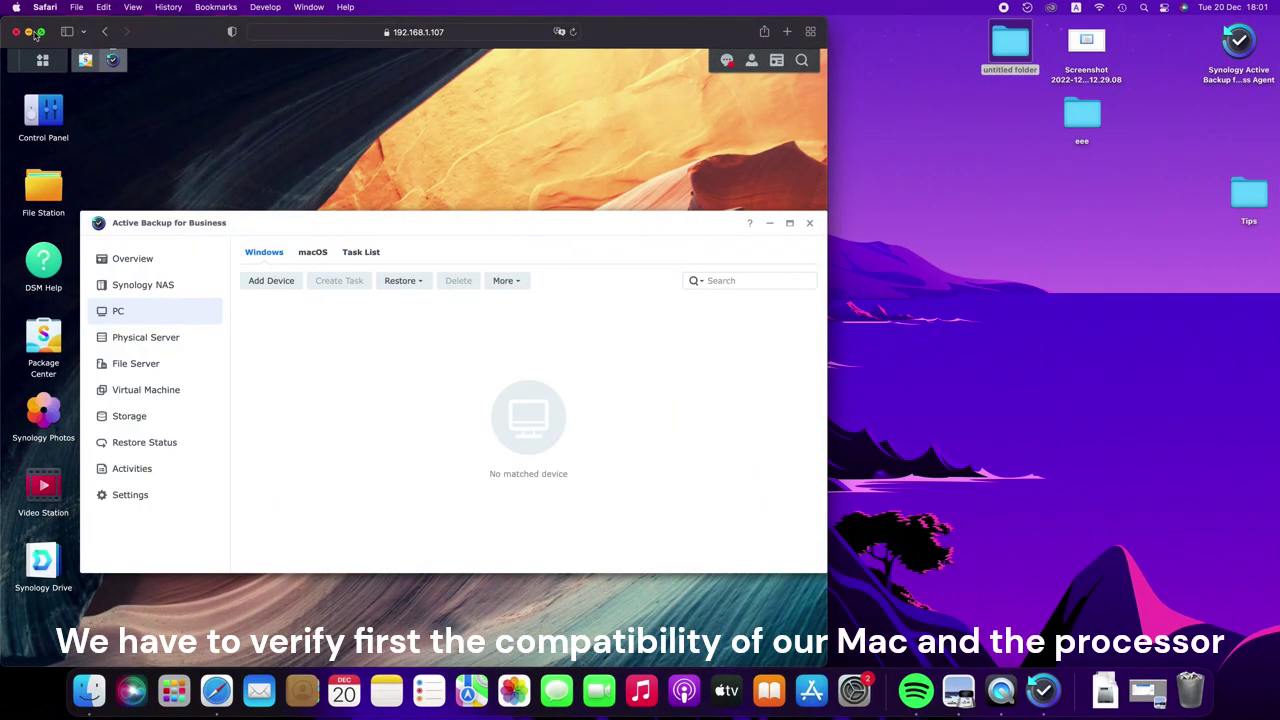
click(28, 32)
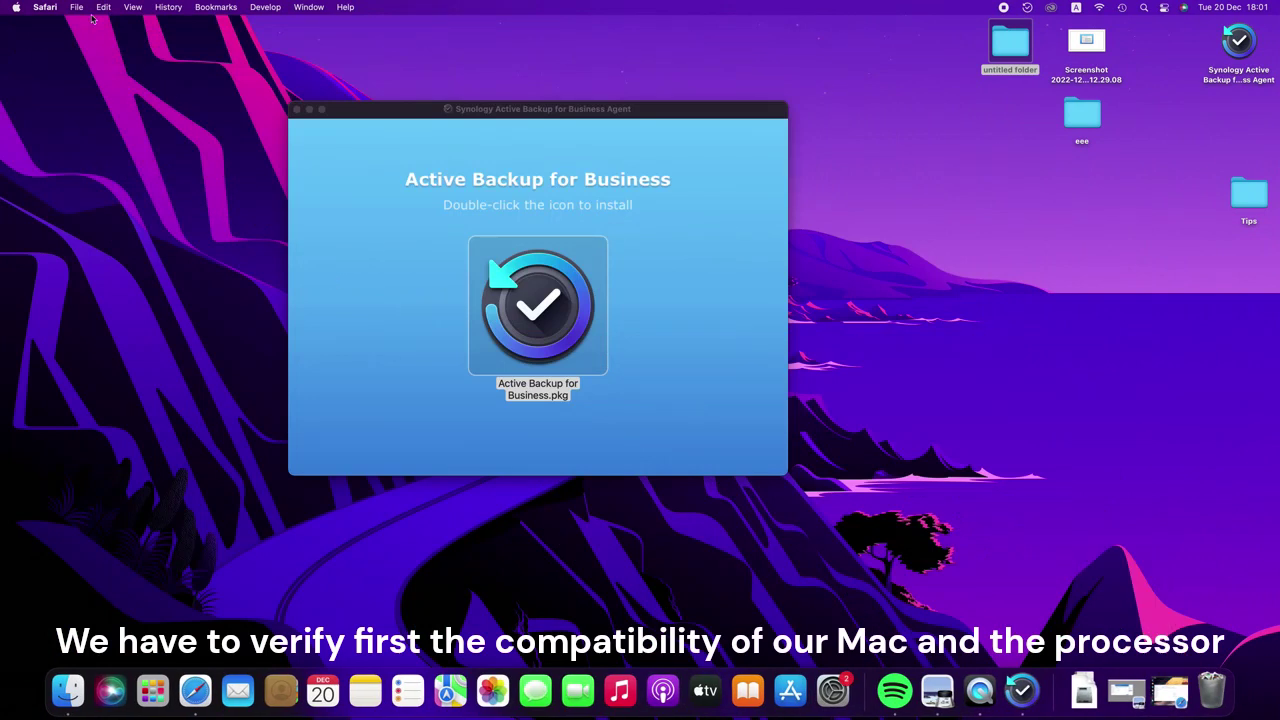
Check the Mac's macOS version and processor in About This Mac, and close the information window
click(16, 8)
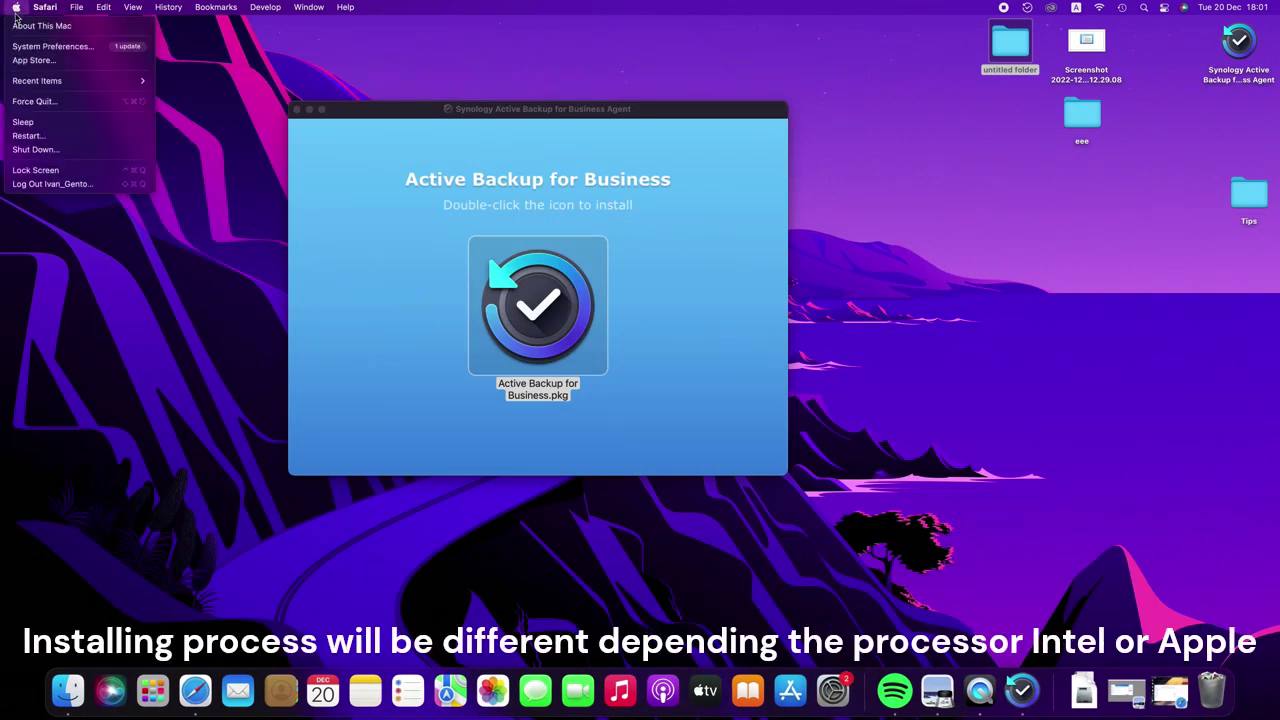
click(306, 124)
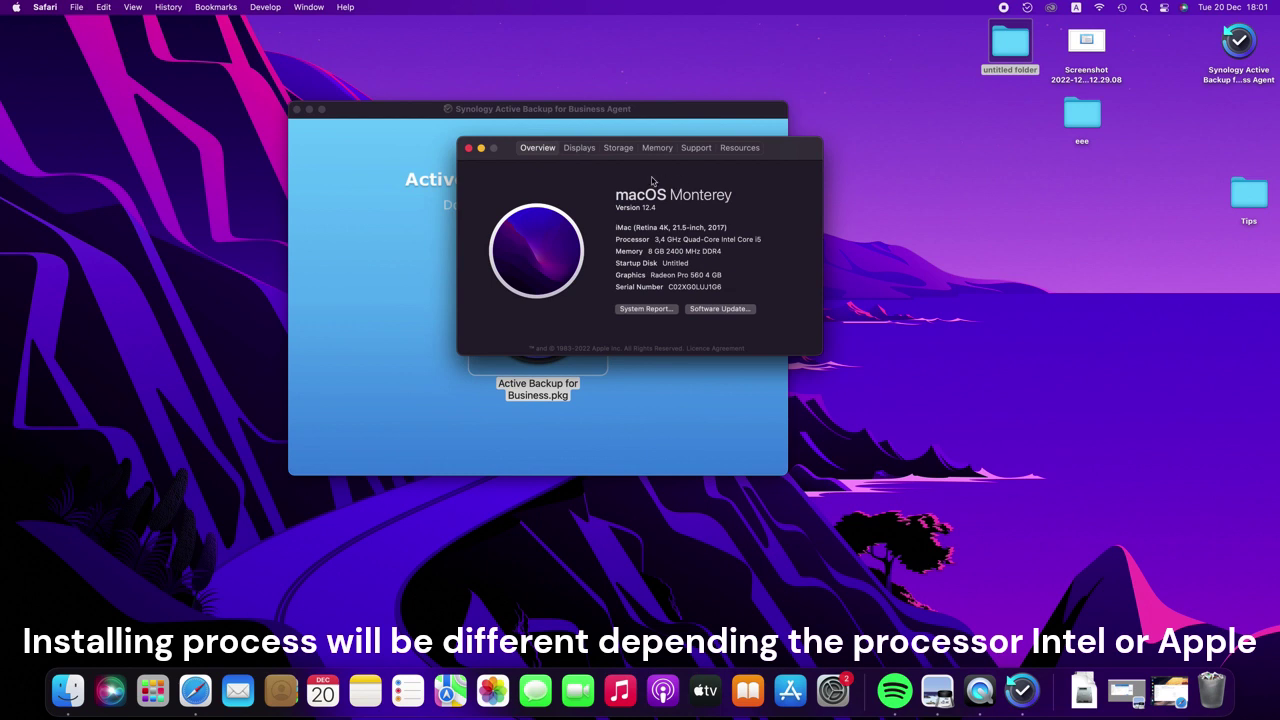
click(469, 148)
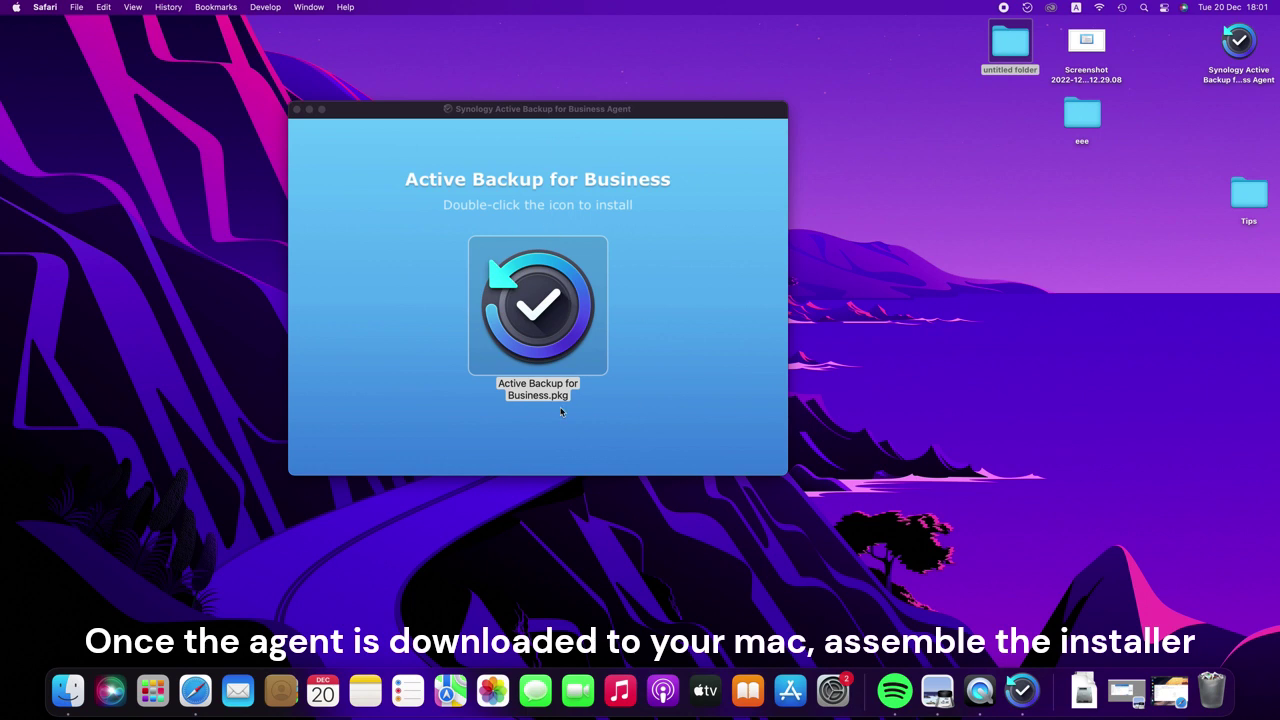
Launch the Active Backup for Business.pkg installer and accept its software licence agreement
click(565, 305)
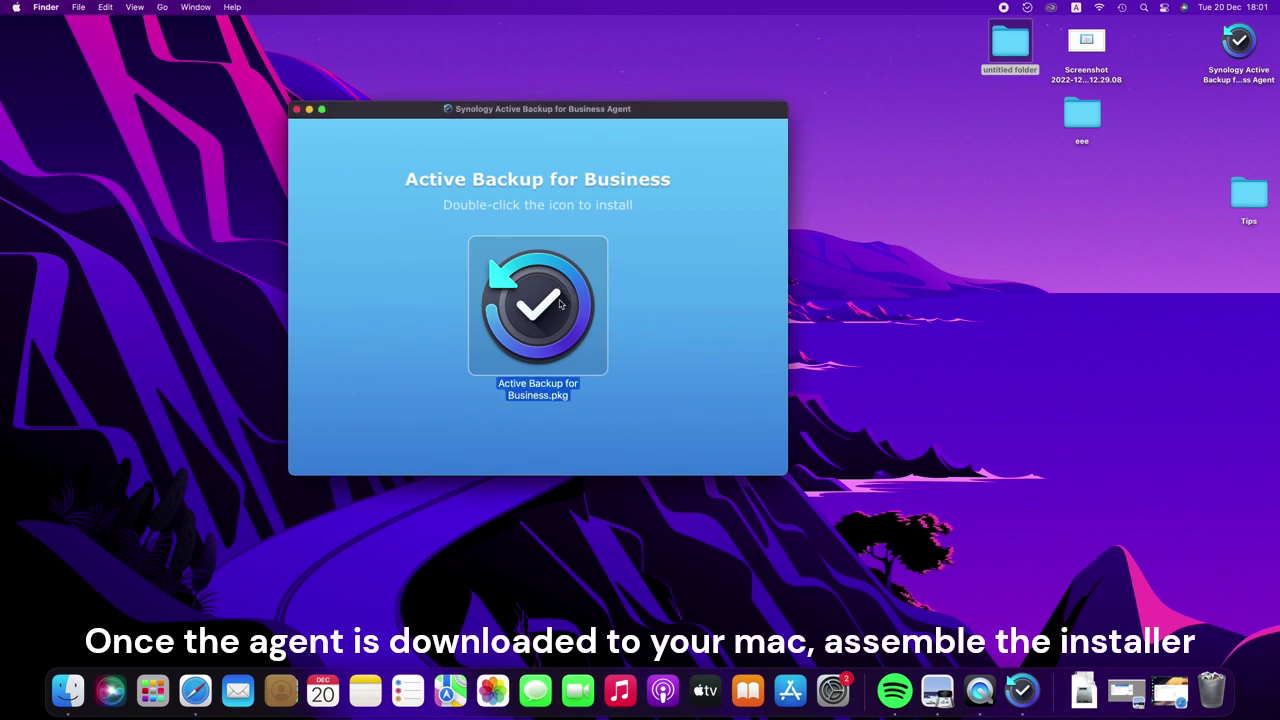
double_click(560, 305)
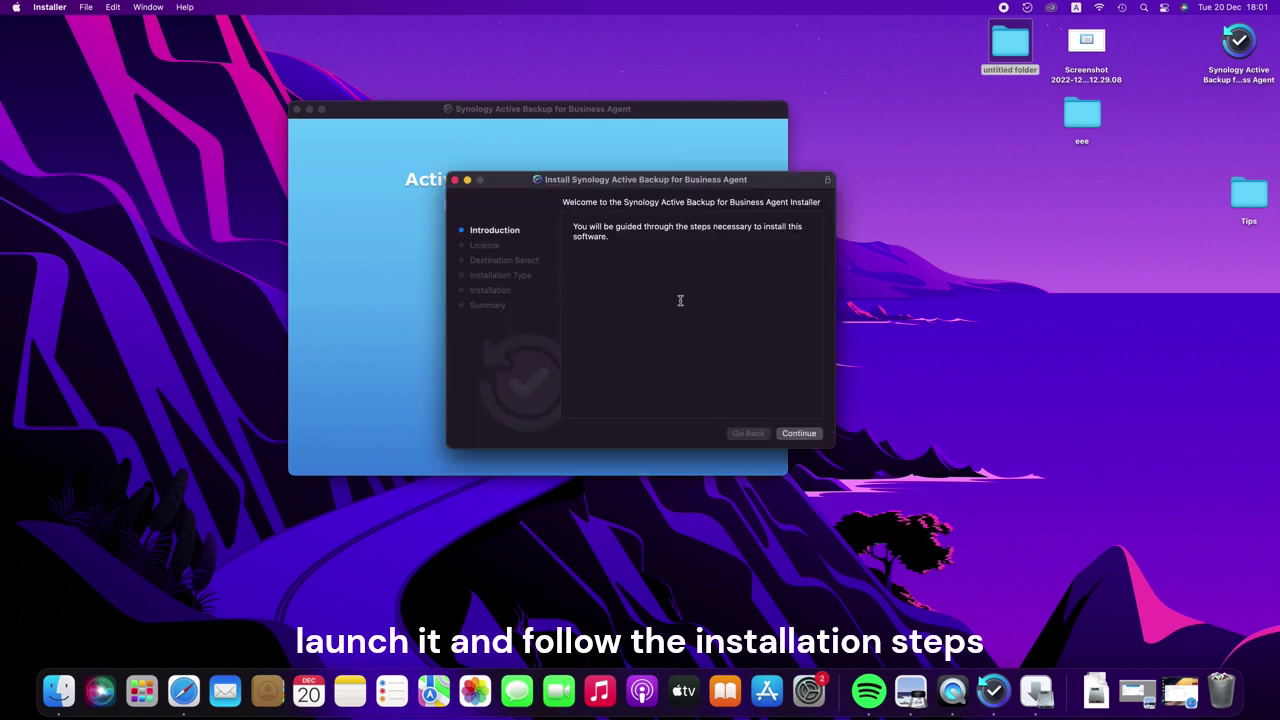
click(798, 436)
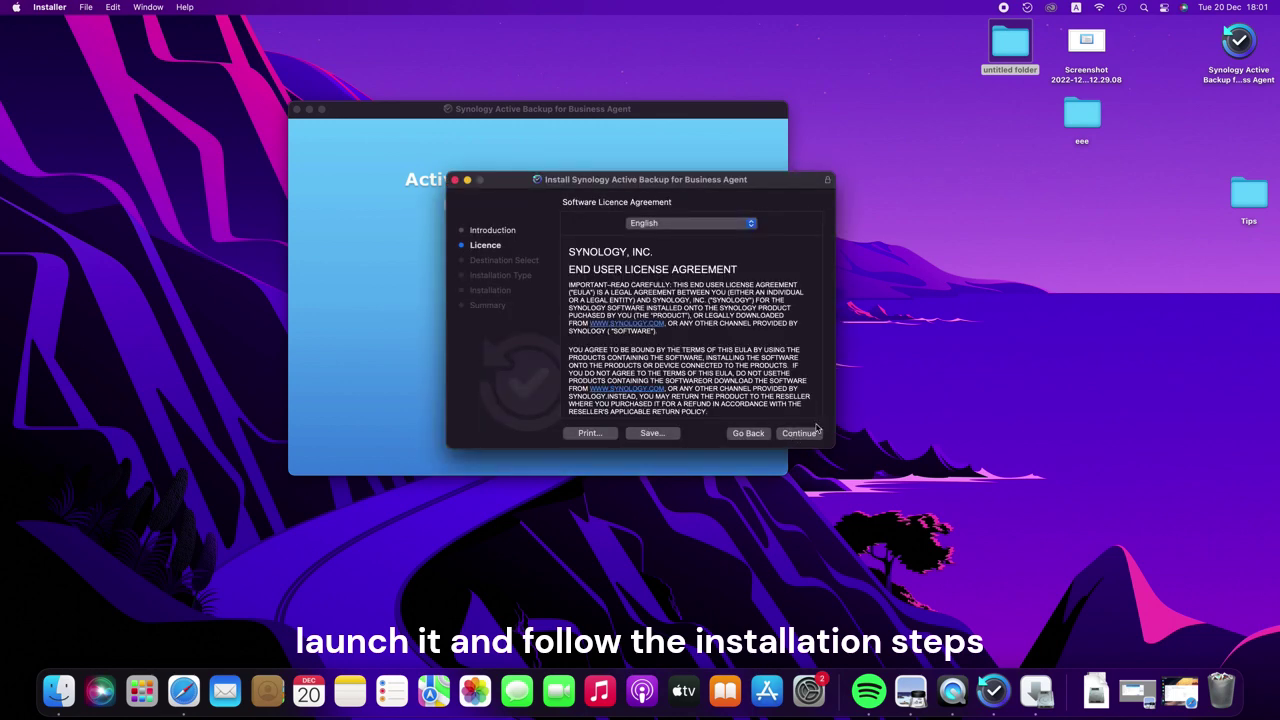
click(810, 433)
click(764, 350)
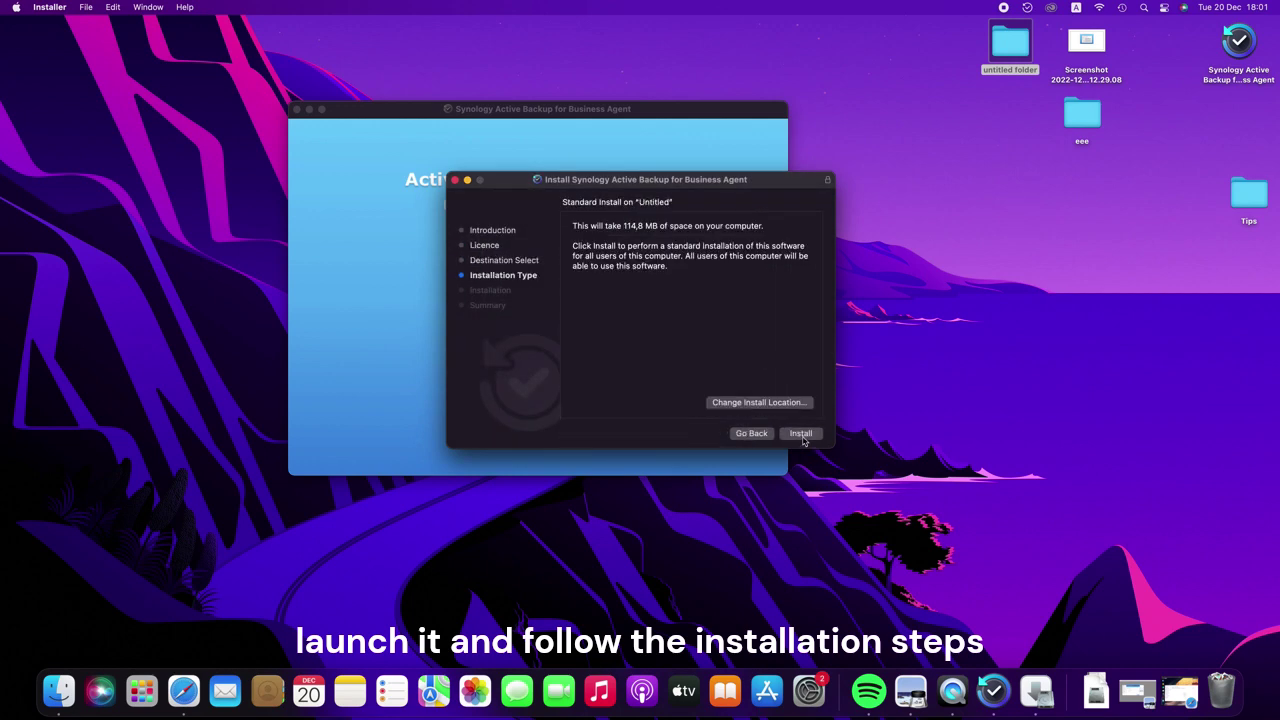
Start the standard installation of the backup agent and authorise it with the Mac account password
click(801, 435)
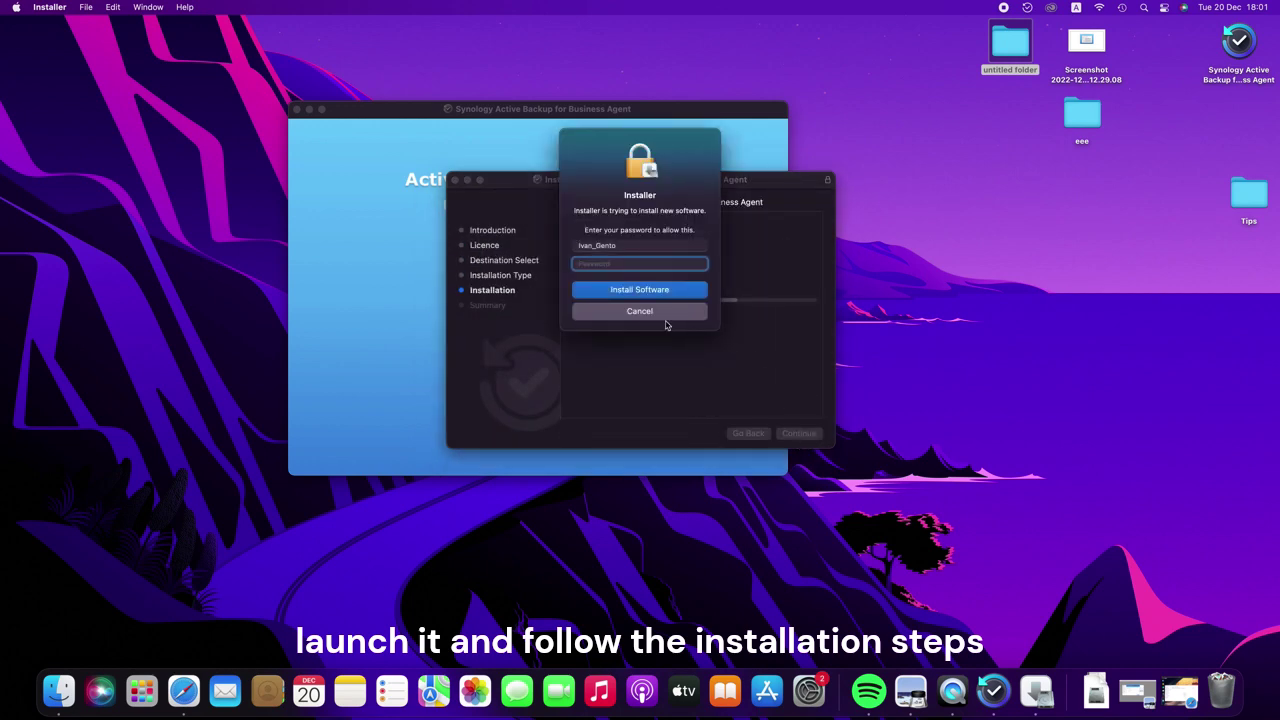
text(•••••••)
key(Return)
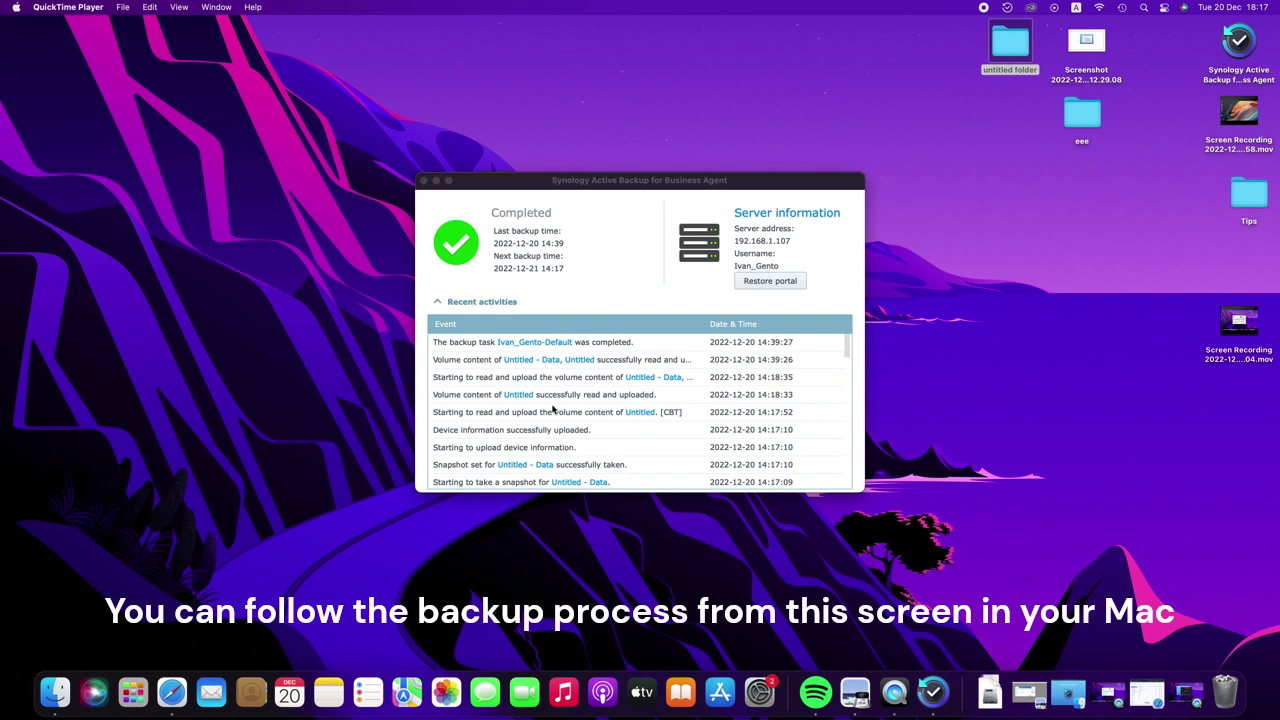
Review the recent backup activities in the Synology Active Backup for Business Agent and open the restore portal
scroll(553, 410, down, 6)
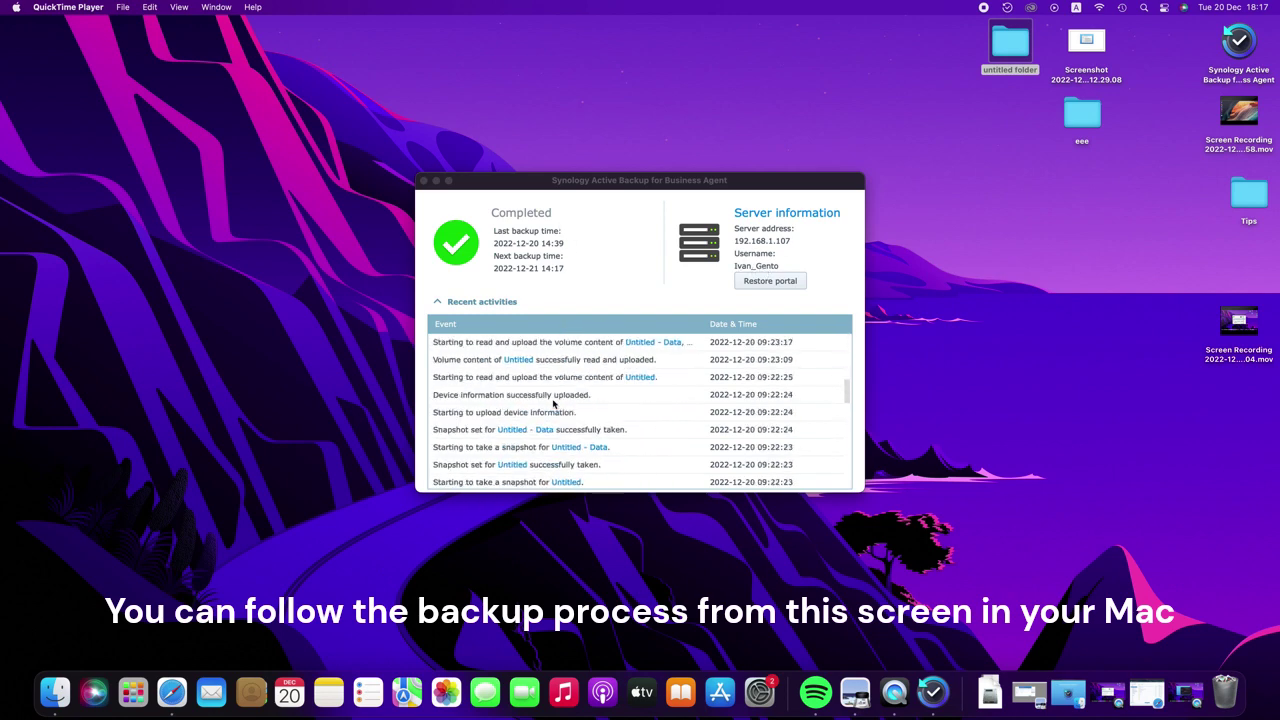
scroll(555, 403, up, 6)
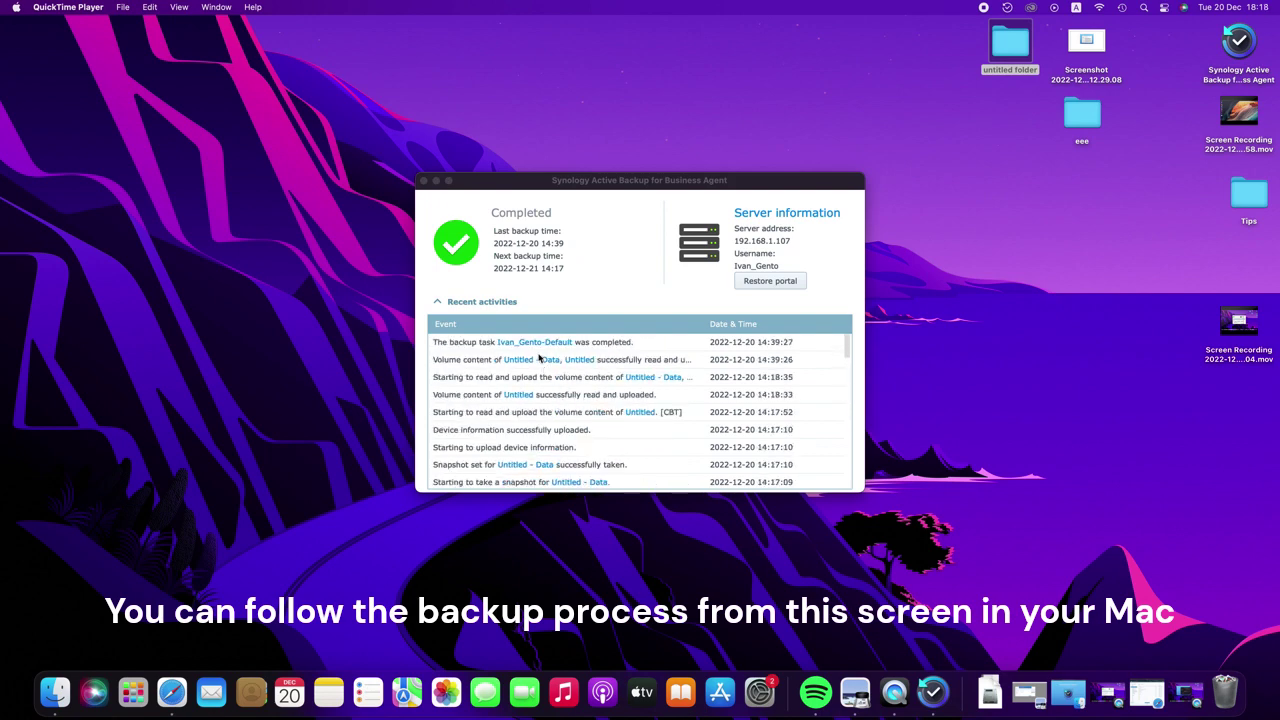
scroll(566, 421, down, 6)
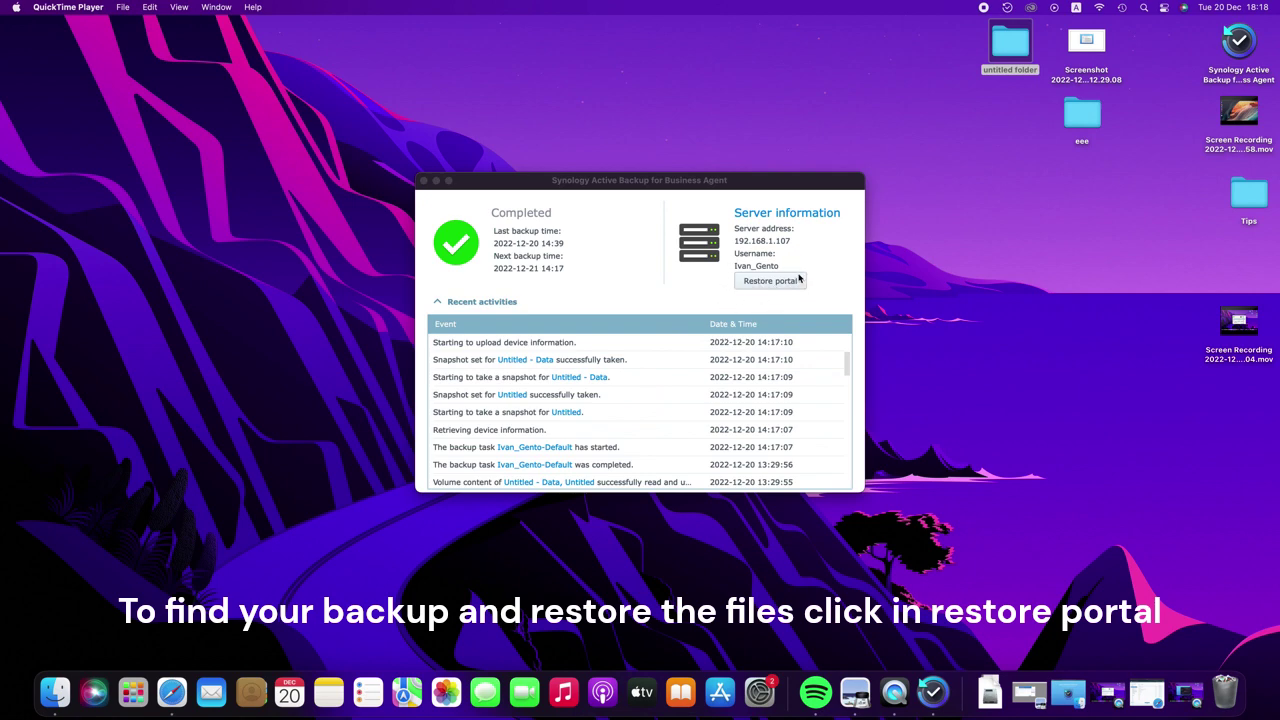
click(768, 282)
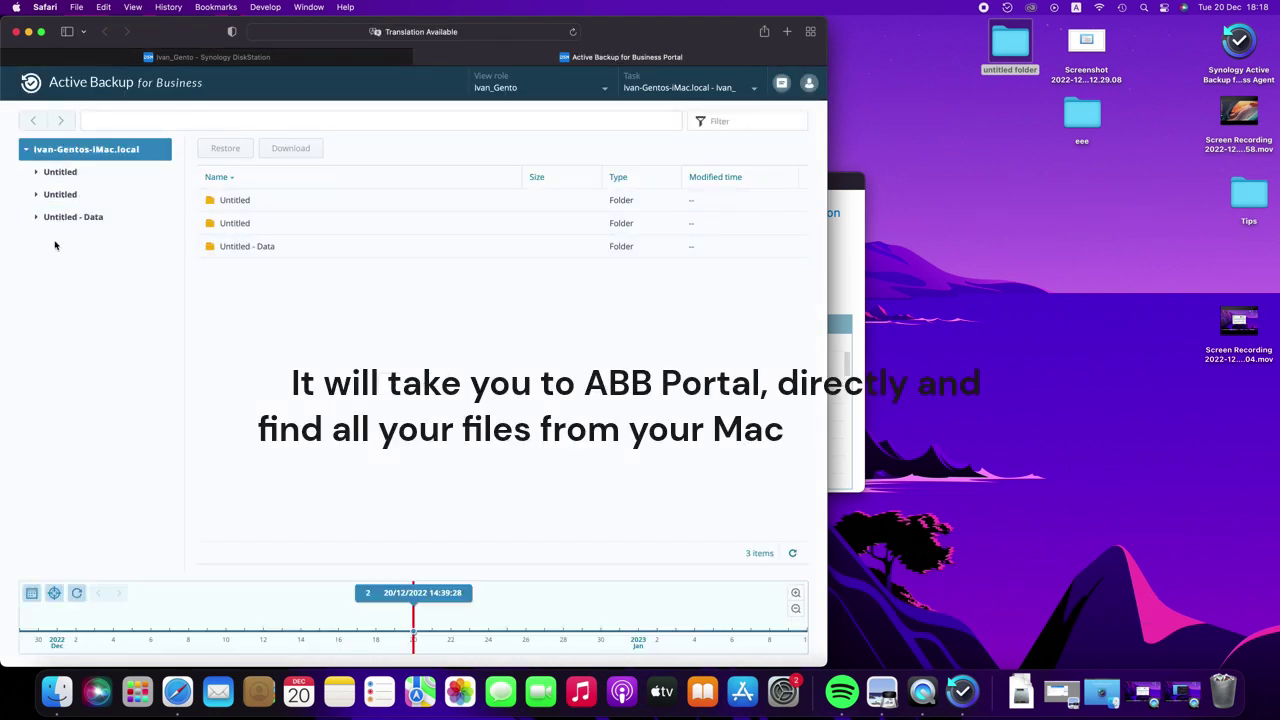
Expand both Untitled volumes in the backup's folder tree and open the second volume's .fseventsd folder
click(37, 172)
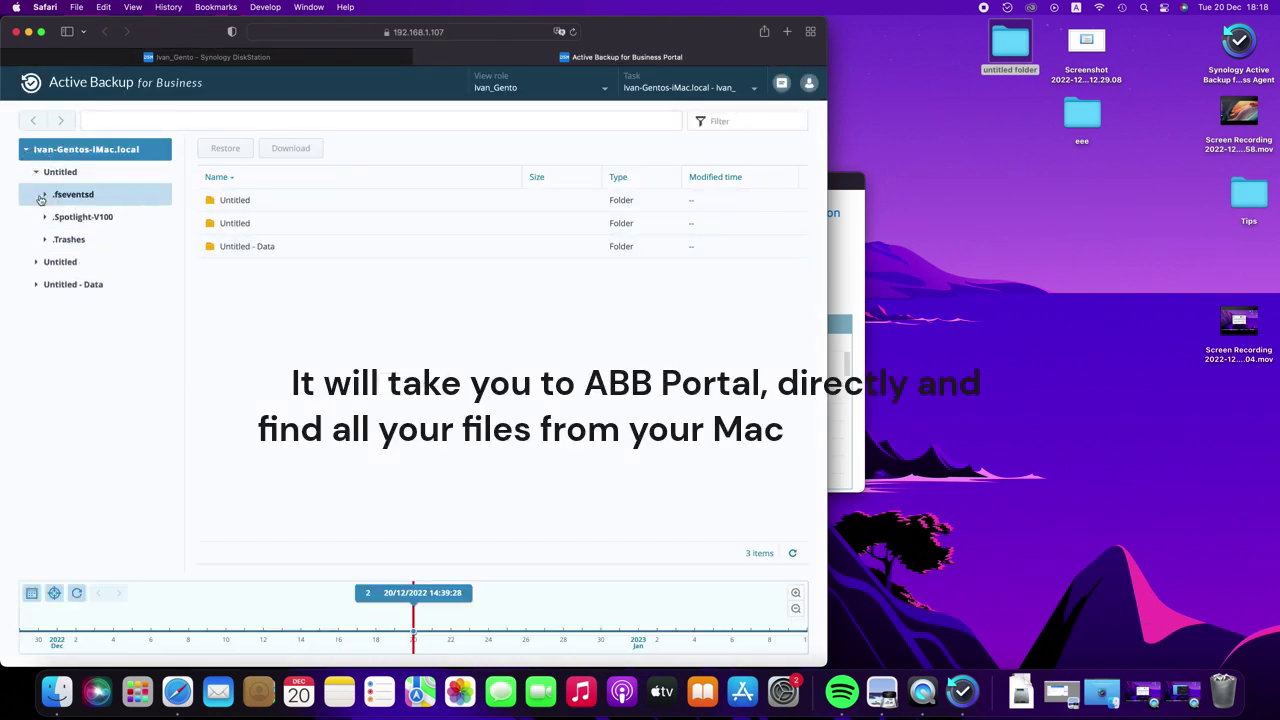
click(36, 262)
click(73, 284)
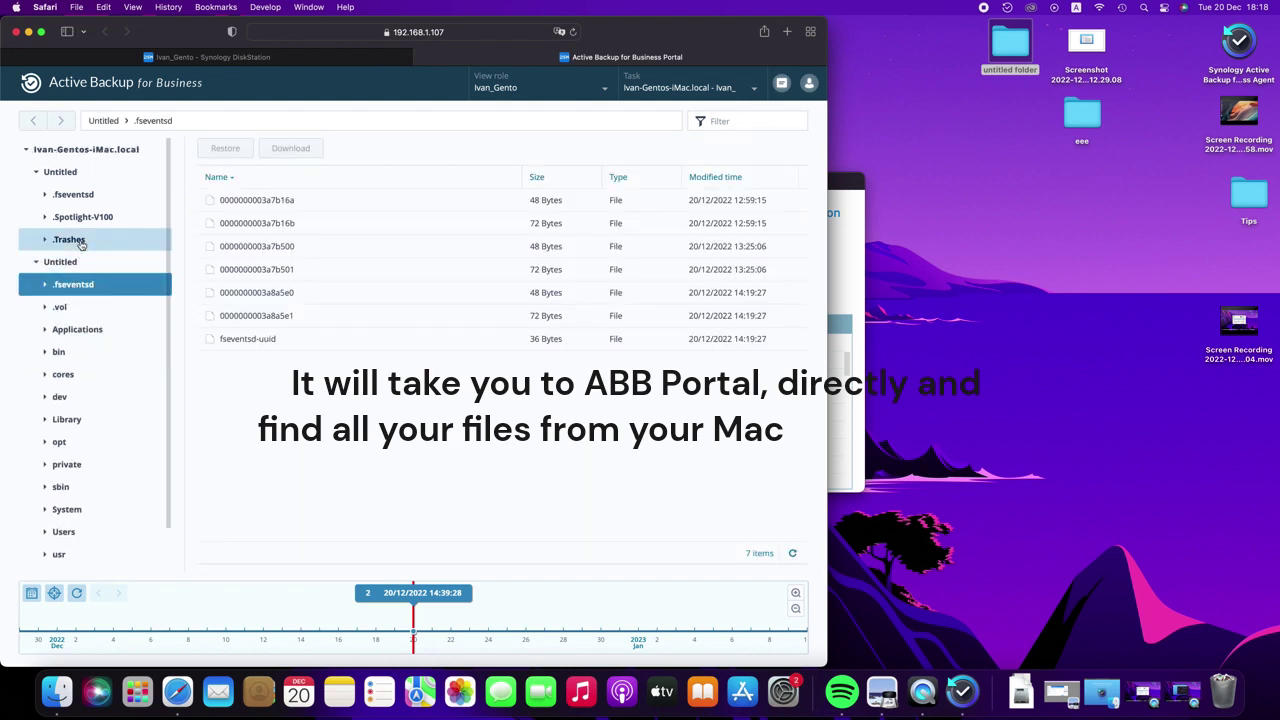
Browse the first Untitled volume's .Trashes and .Spotlight-V100 folders and view the 20/12/2022 backup versions 13:29:56 and 14:39:28
click(69, 239)
click(85, 218)
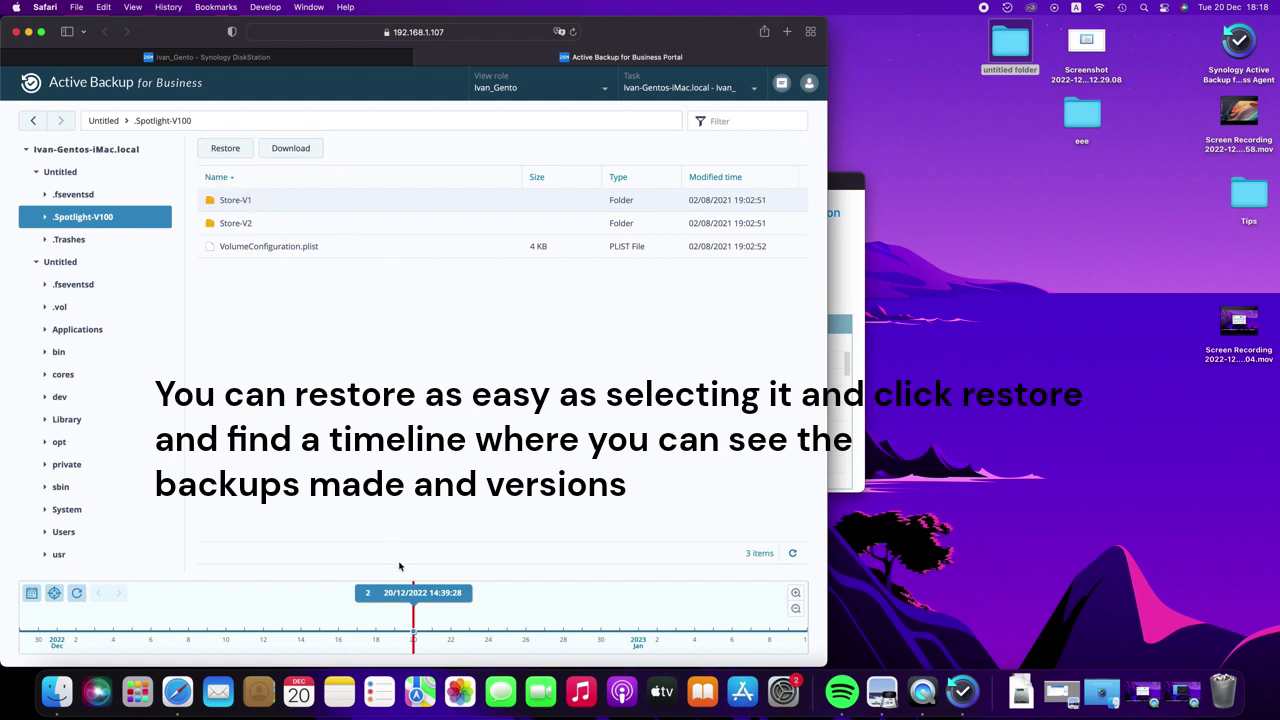
click(403, 593)
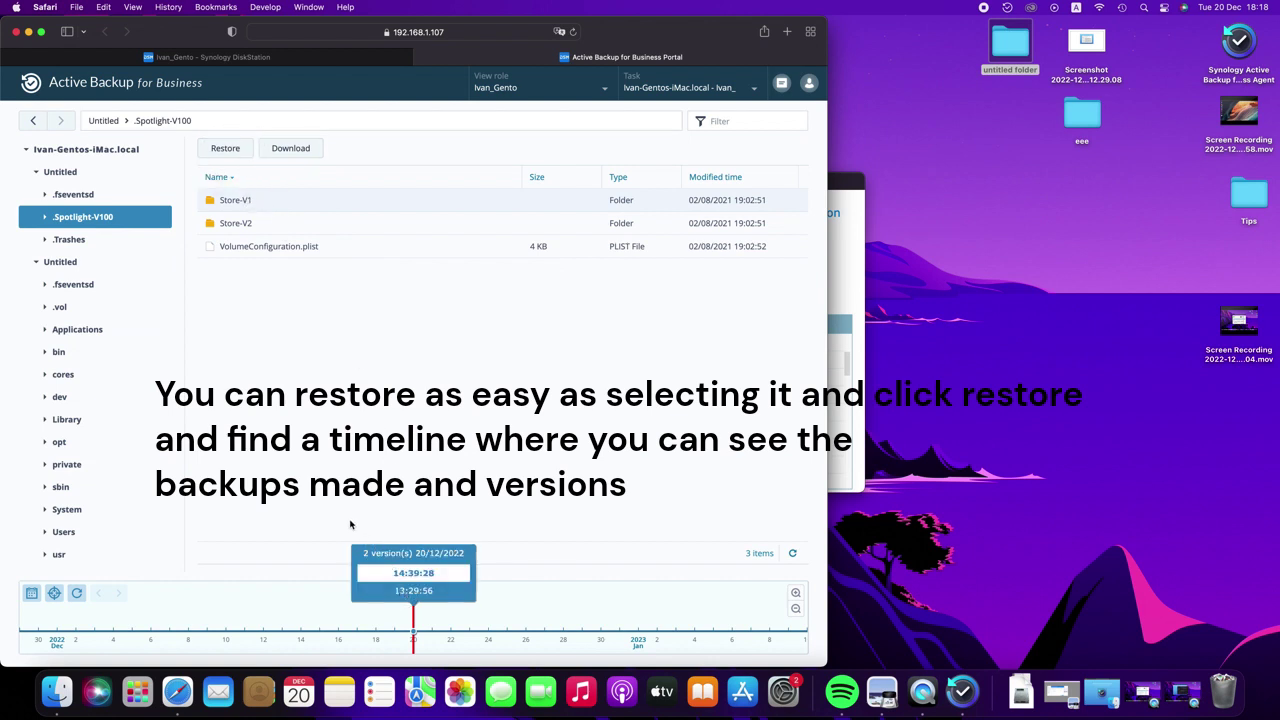
click(387, 592)
click(390, 595)
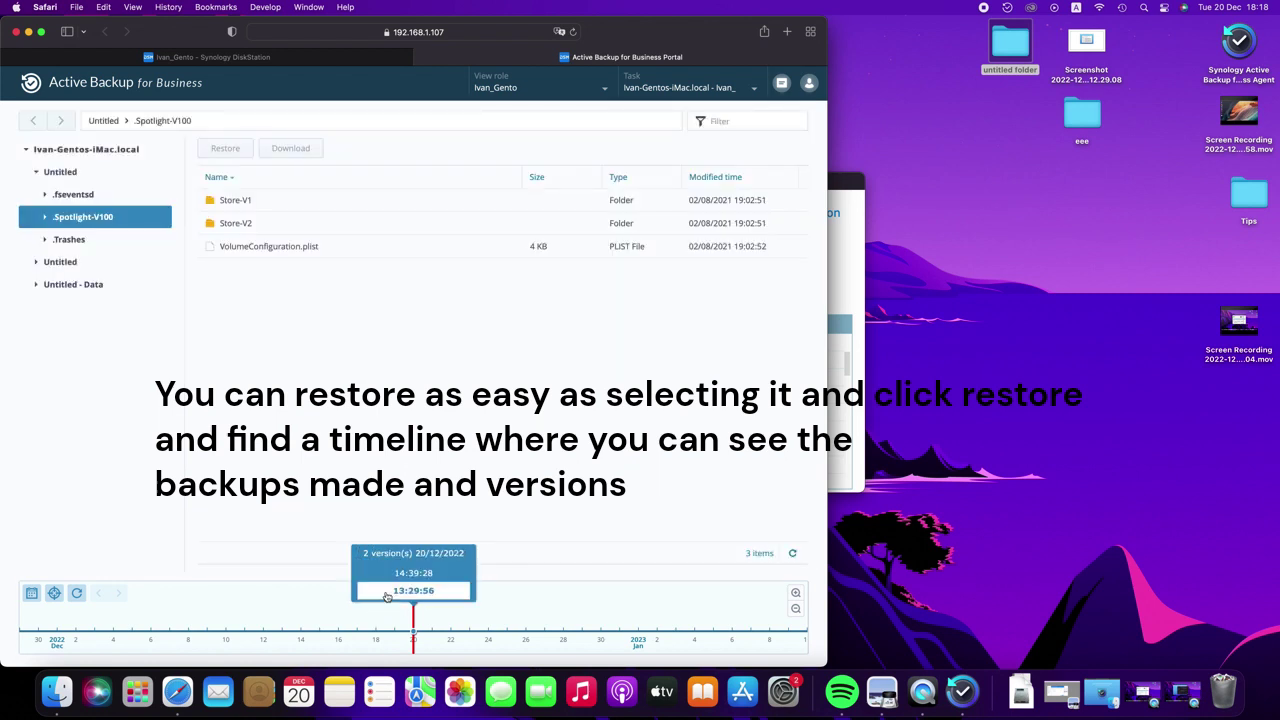
click(395, 578)
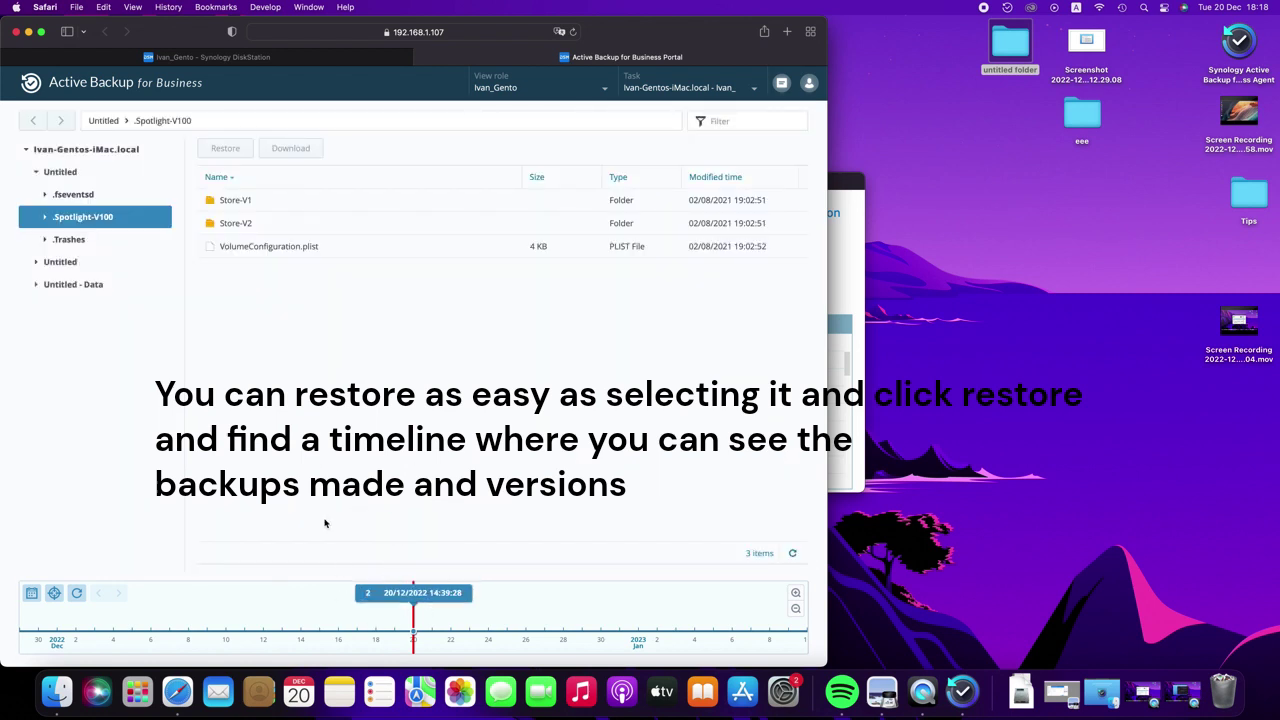
Return to the Synology DiskStation desktop, launch Active Backup for Business and show the macOS devices among the protected PCs
click(340, 58)
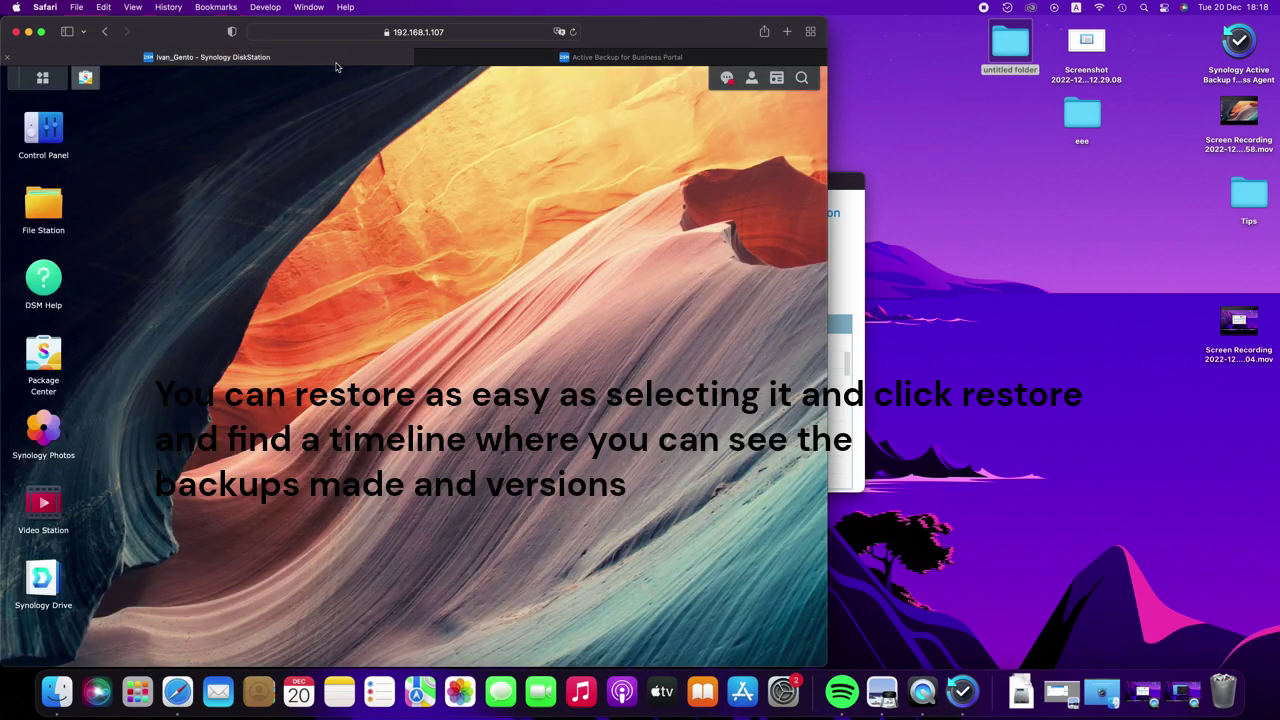
click(42, 84)
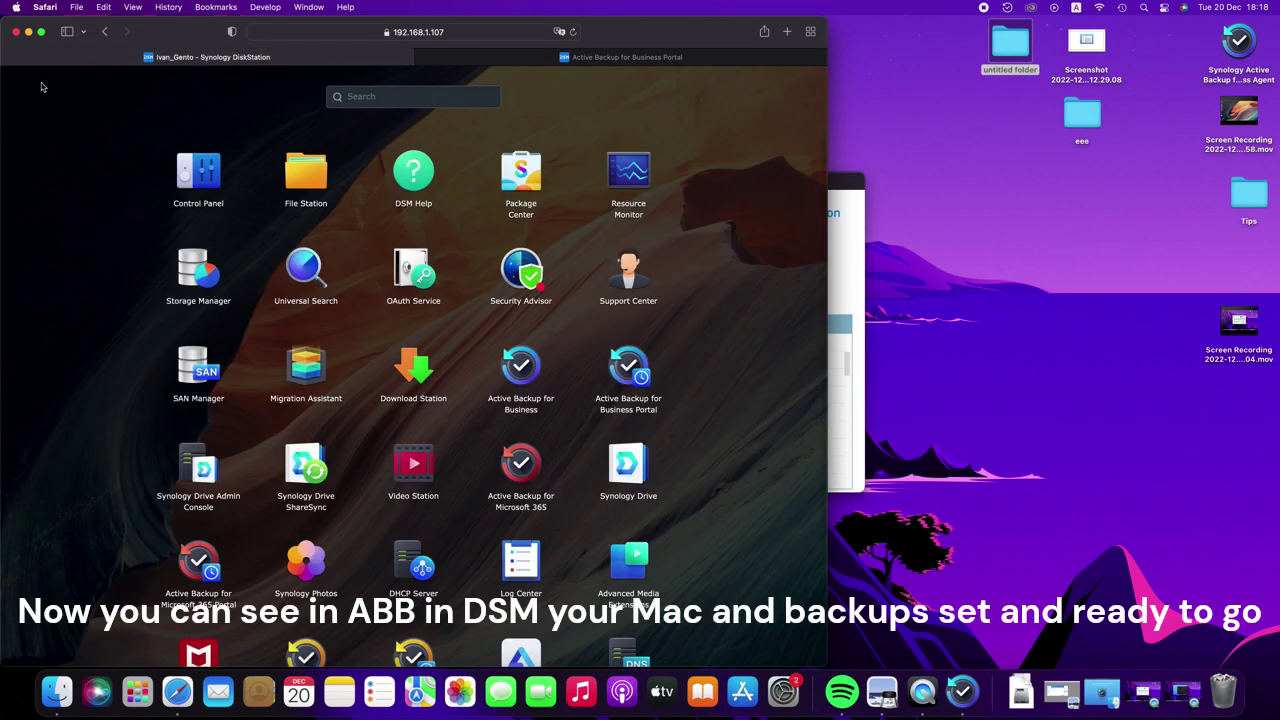
click(515, 362)
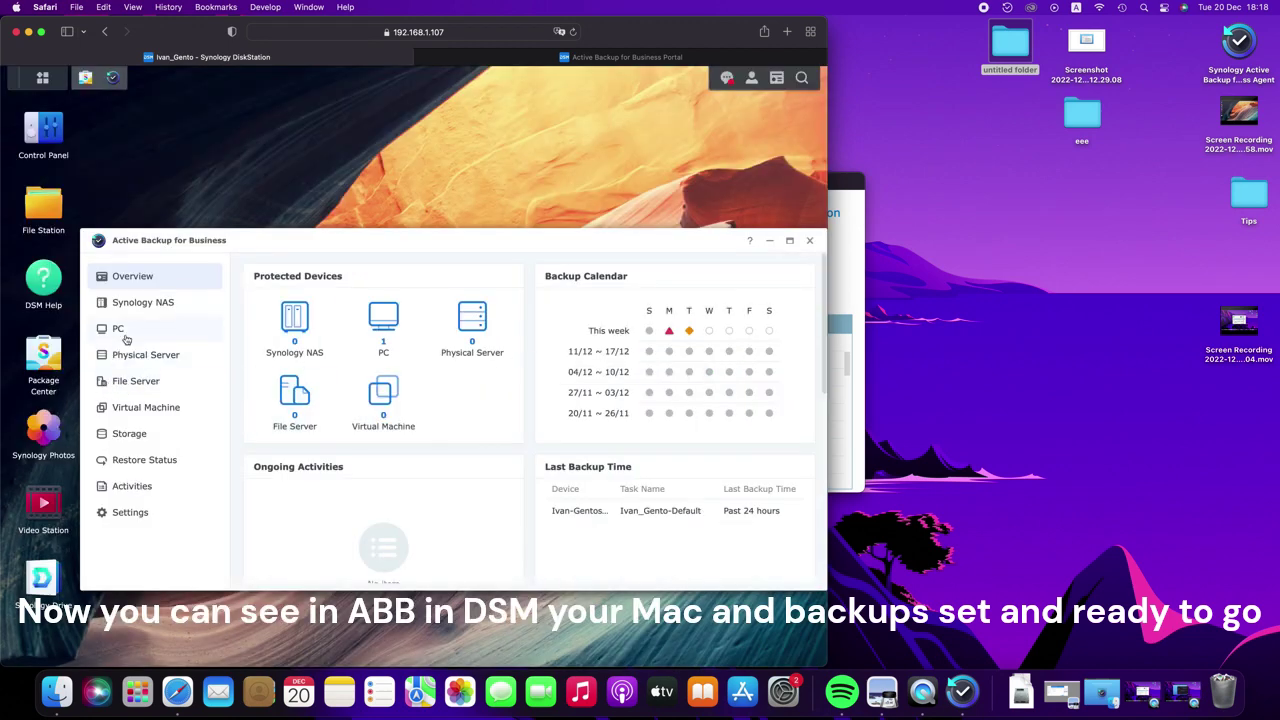
click(127, 335)
click(307, 271)
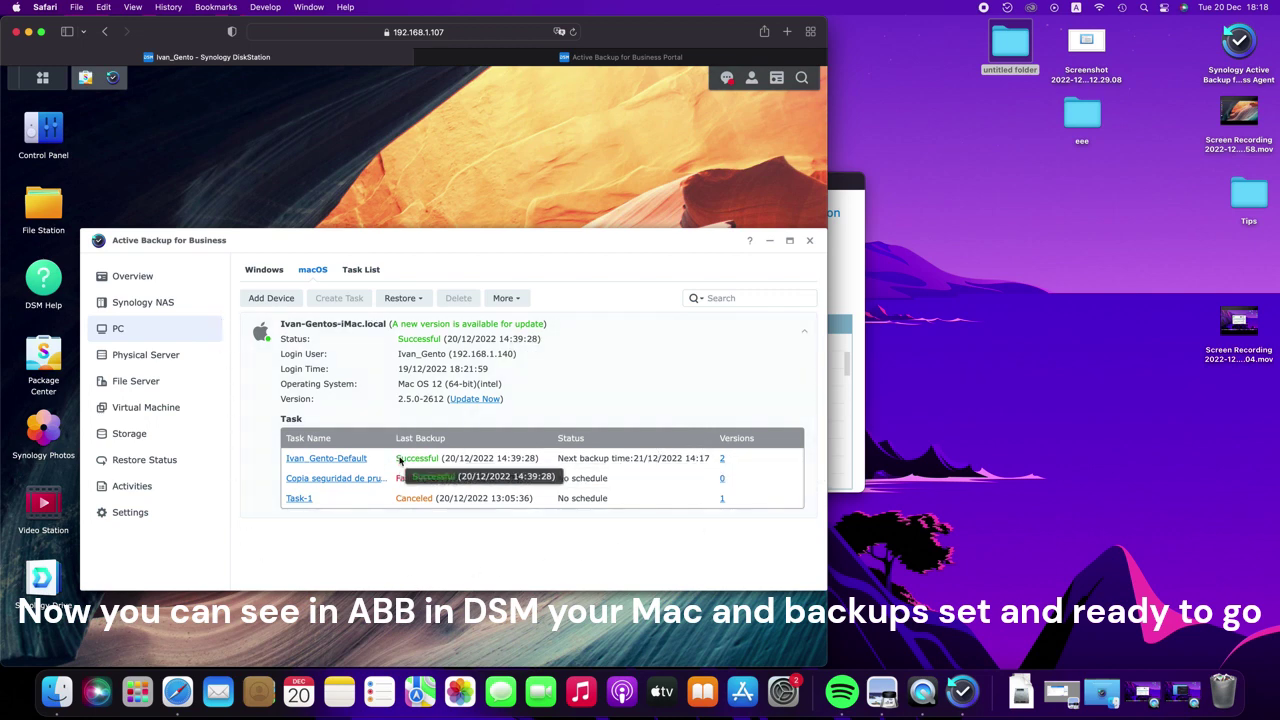
Open the Mac's default backup task in the task list and check its status, transferred size and duration details
click(362, 459)
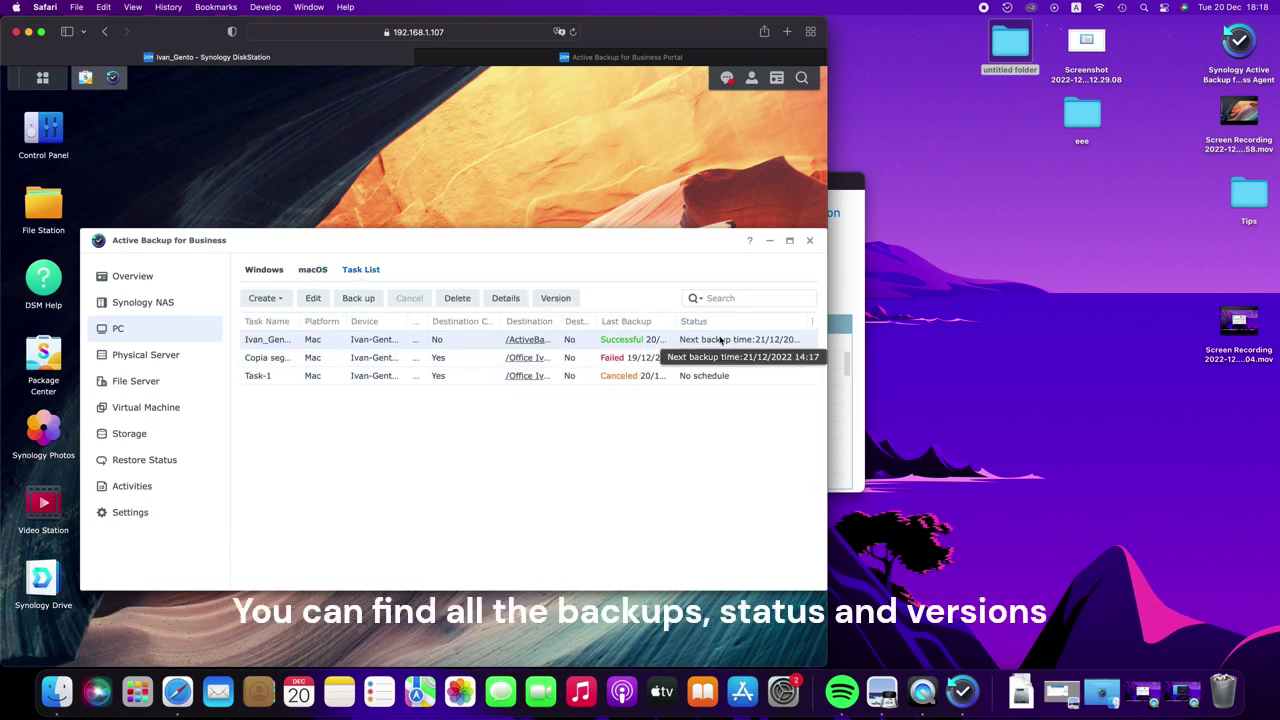
double_click(472, 345)
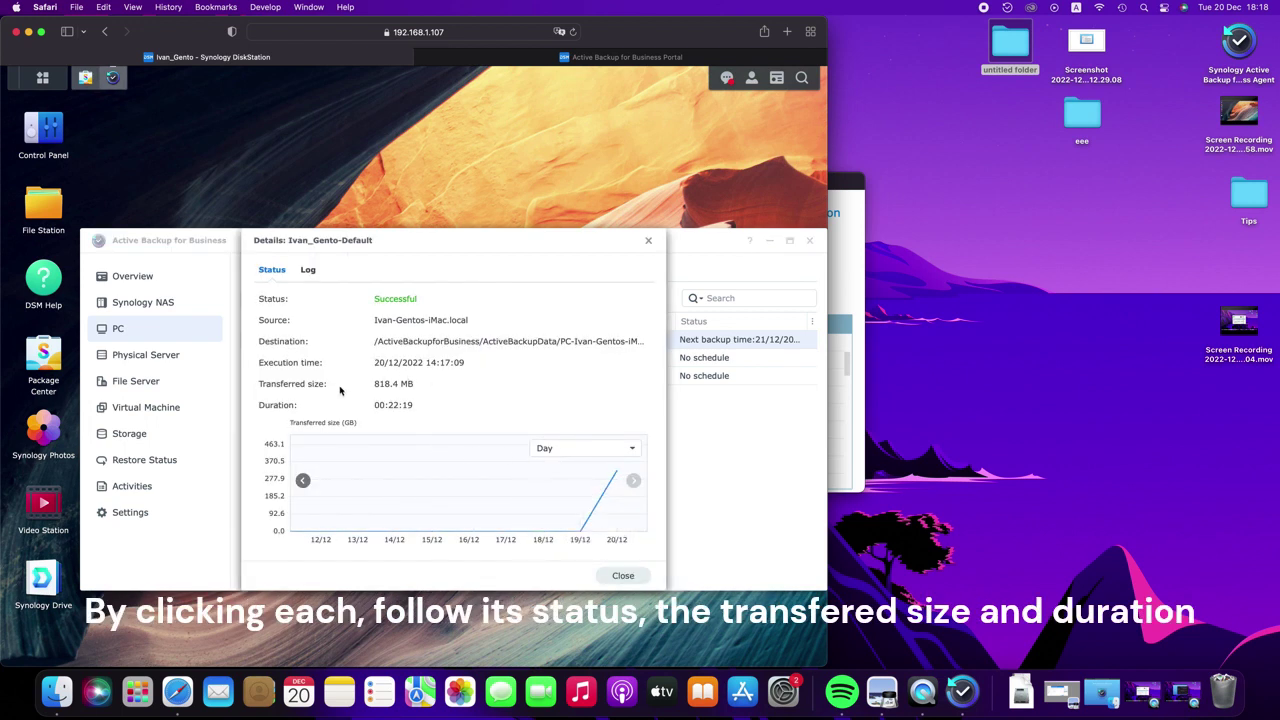
click(647, 241)
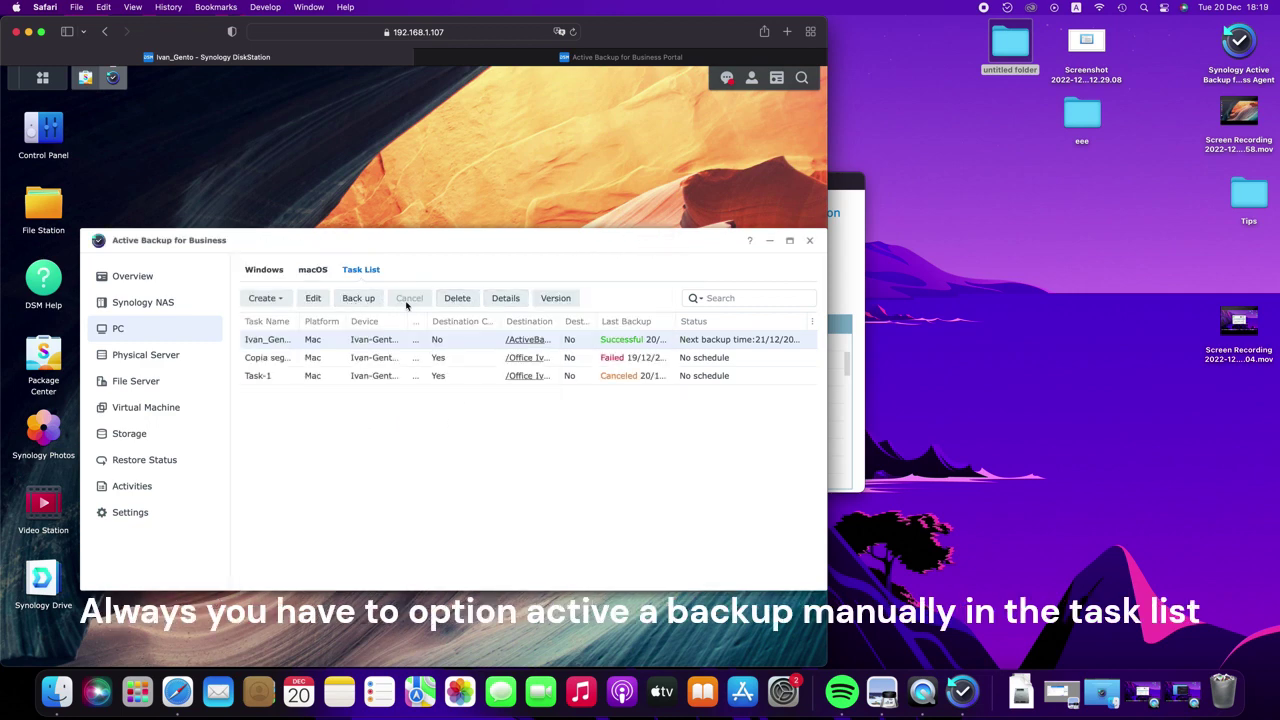
Open the default backup task for editing and review its general settings, schedule with run-day options, and retention policy
click(316, 299)
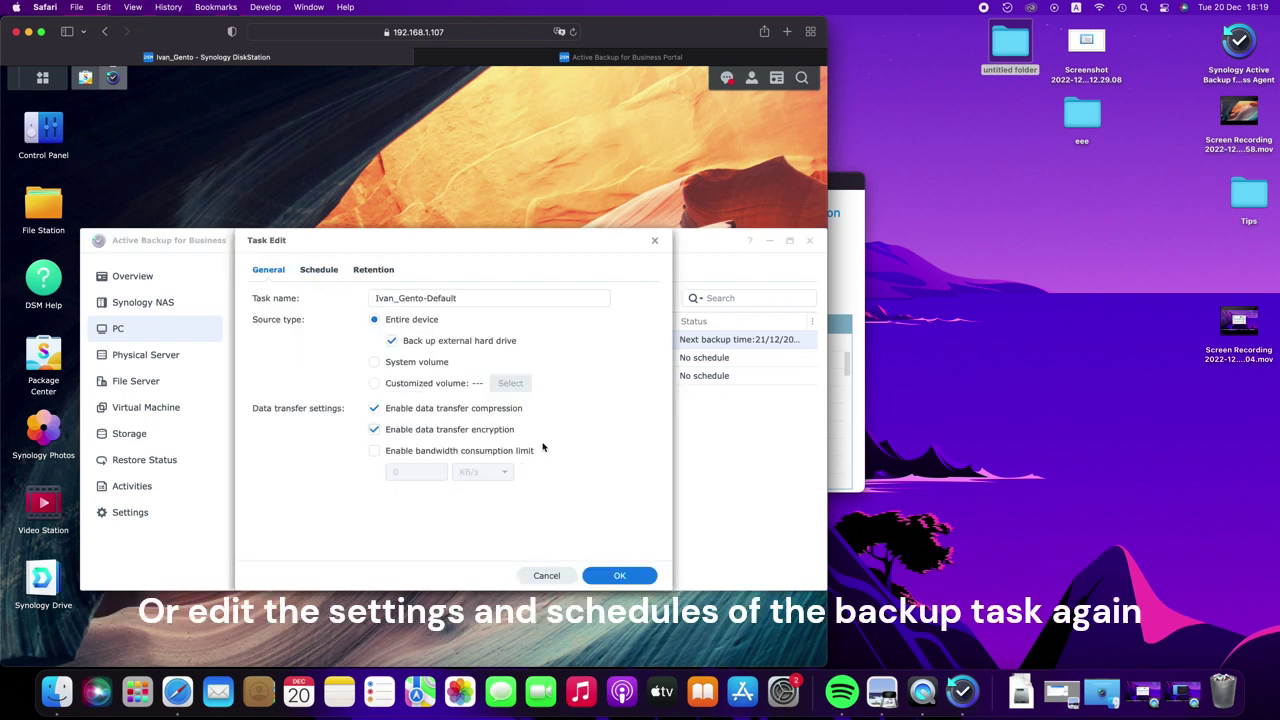
click(319, 270)
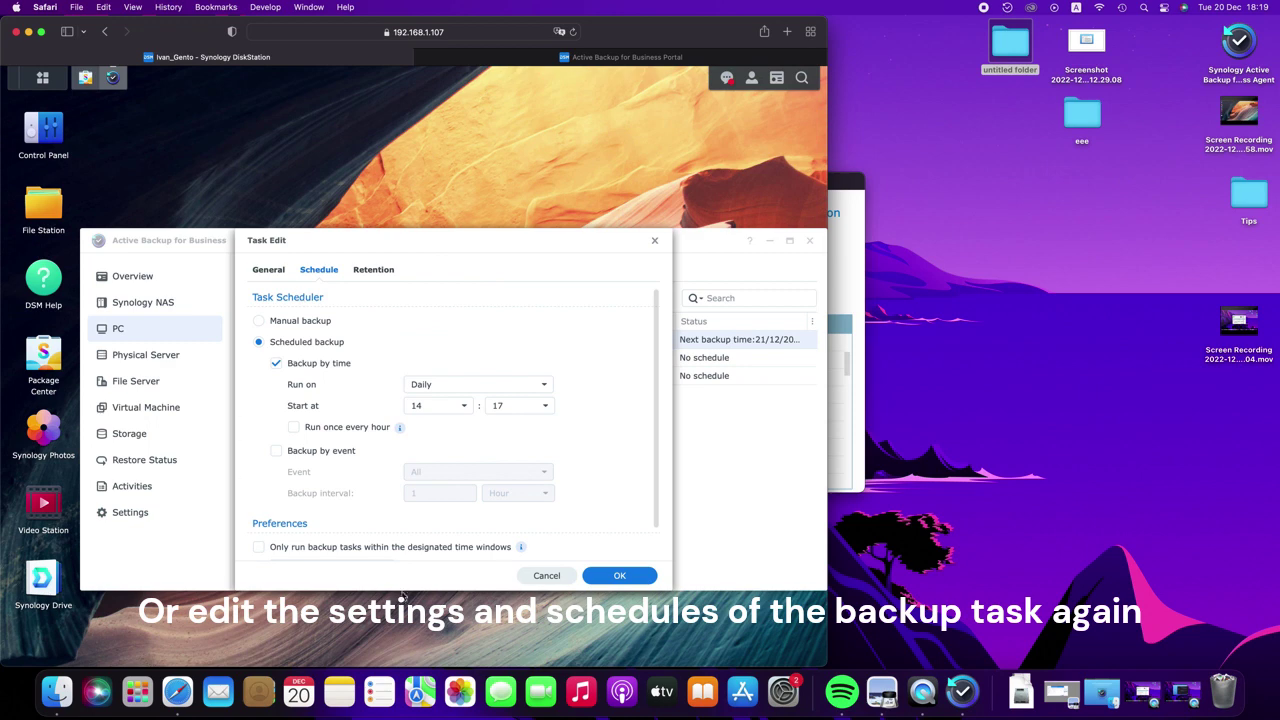
click(547, 385)
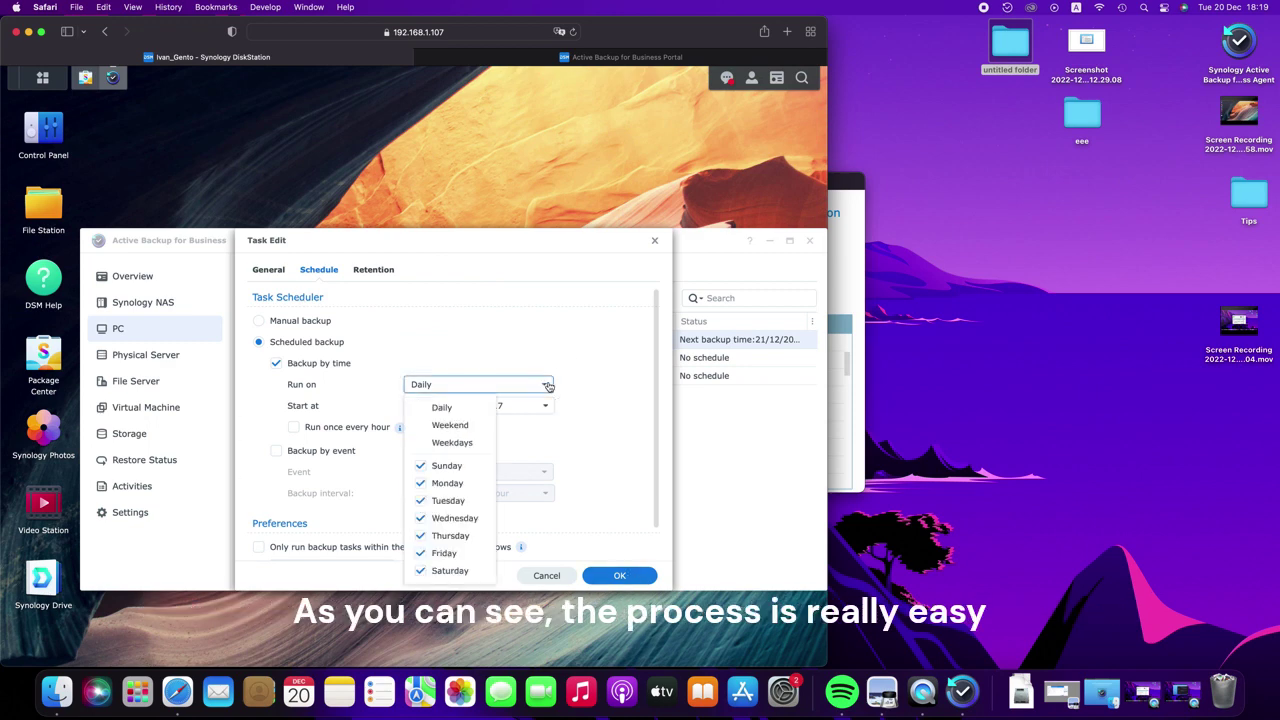
click(370, 270)
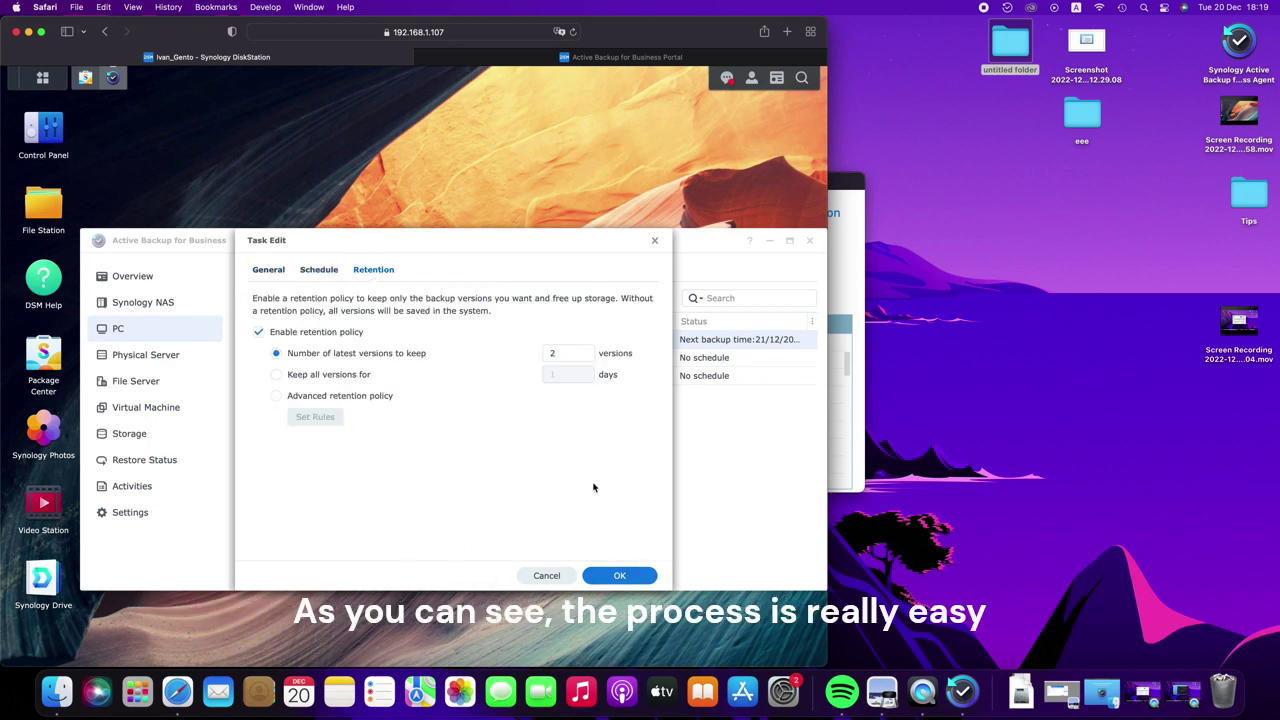